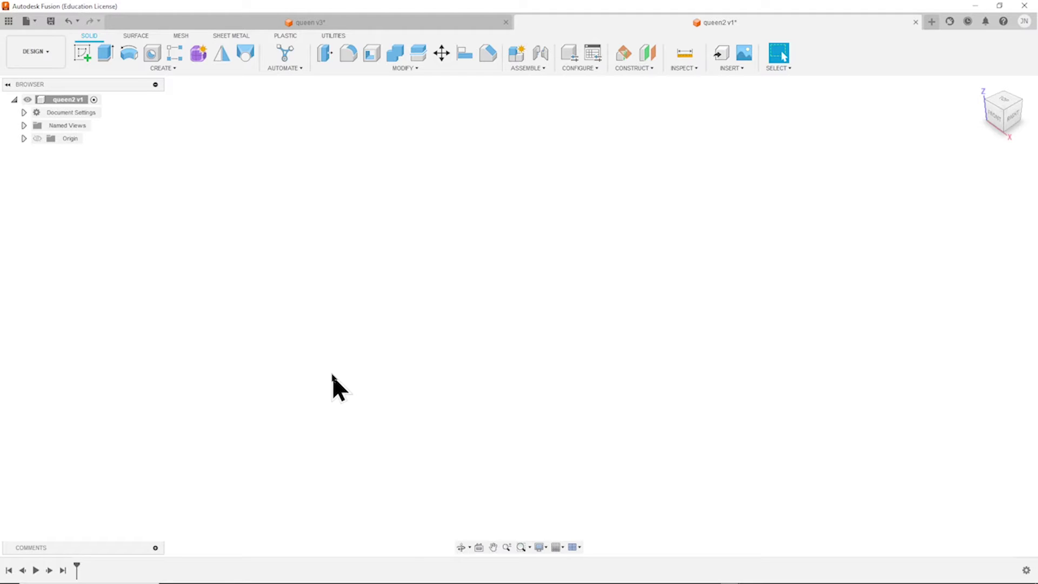
# - Start a new sketch on the front origin plane
pyautogui.press('s')
pyautogui.click(369, 399)
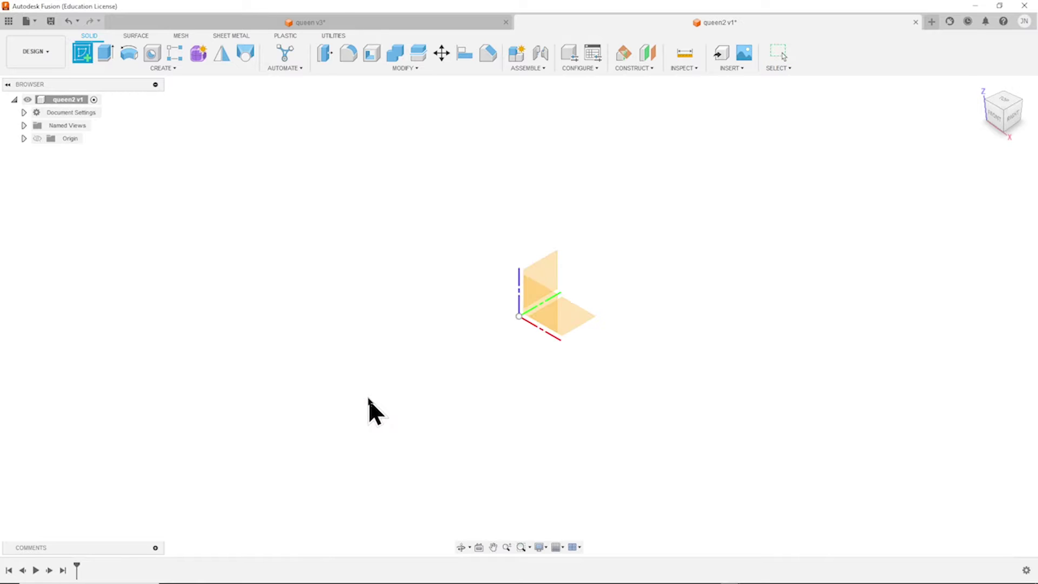
pyautogui.click(547, 306)
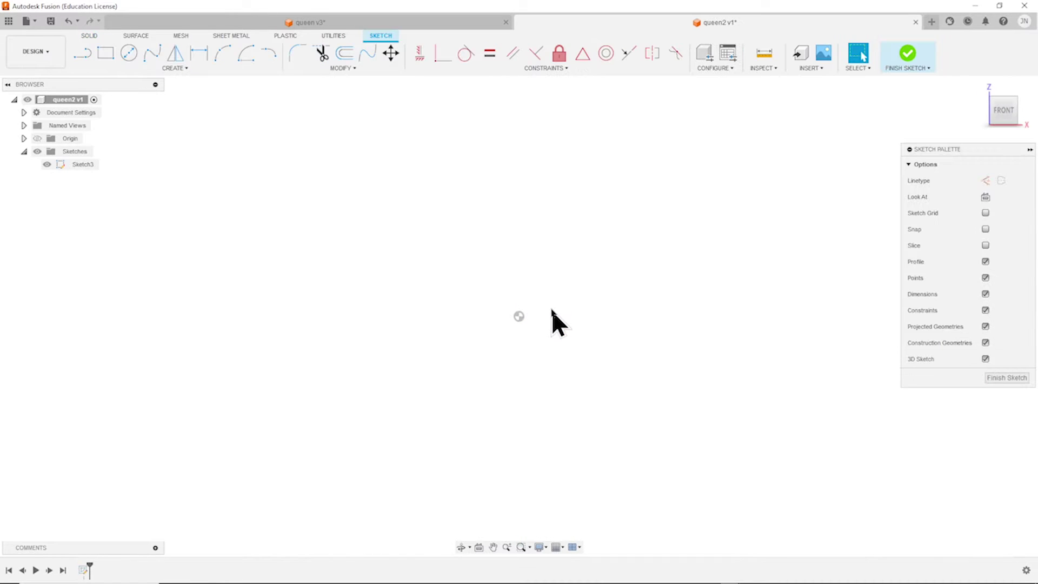
# - Draw a vertical line up from the origin and dimension it 72 mm long
pyautogui.press('l')
pyautogui.click(519, 316)
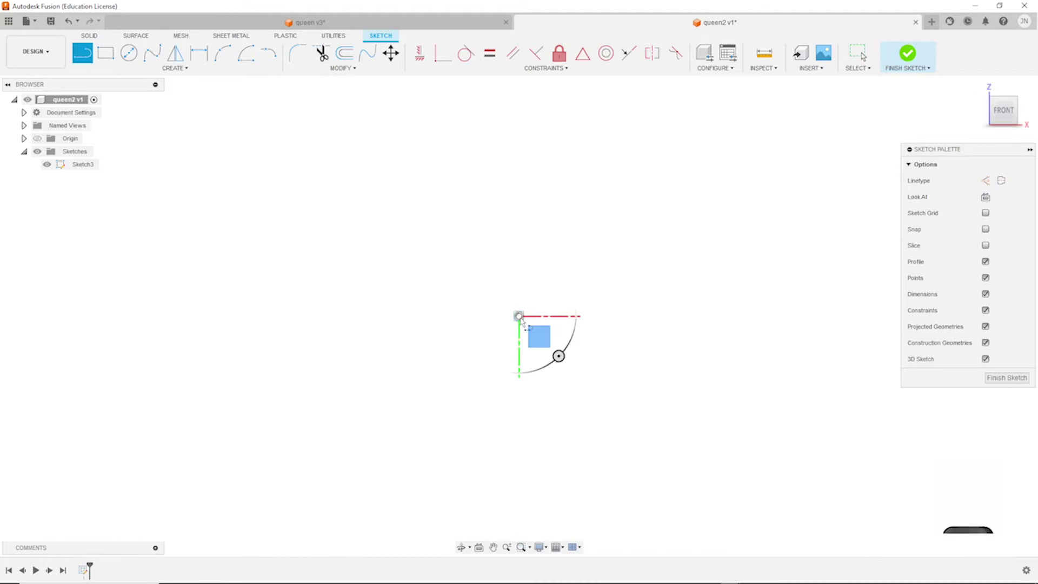
pyautogui.click(520, 157)
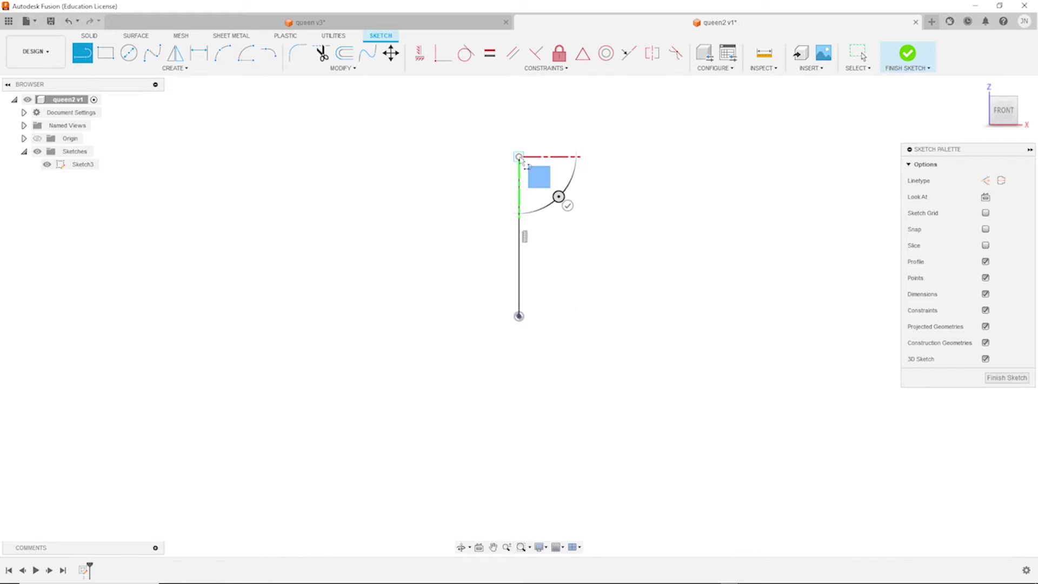
pyautogui.press('Escape')
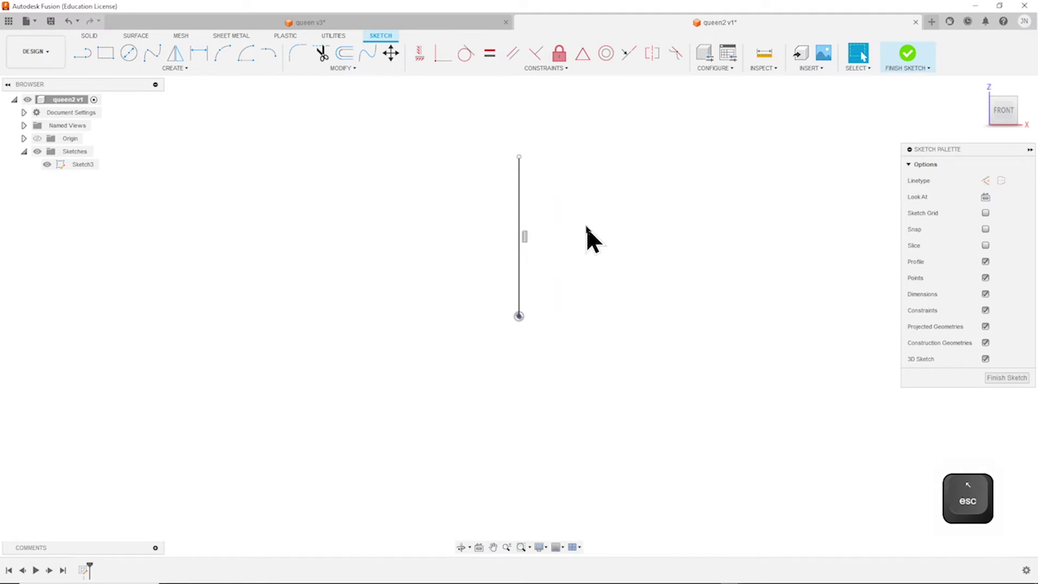
pyautogui.press('d')
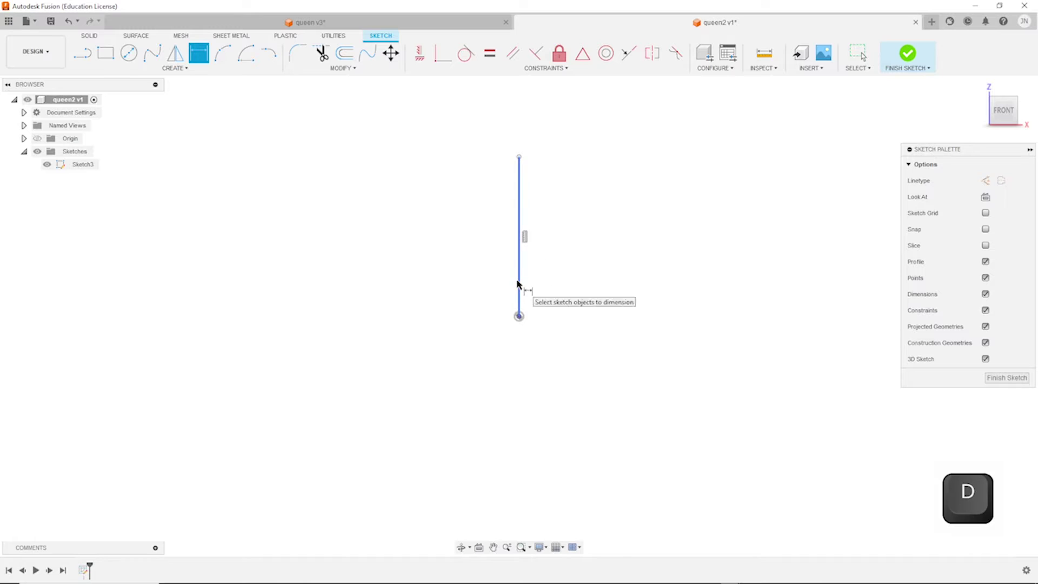
pyautogui.click(518, 283)
pyautogui.write('7')
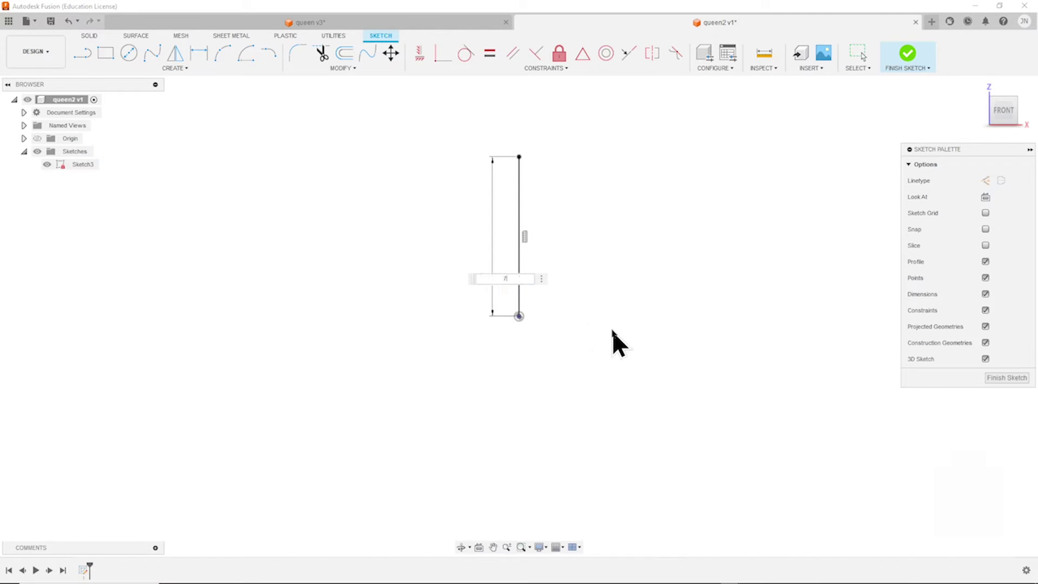
pyautogui.write('2')
pyautogui.press('Return')
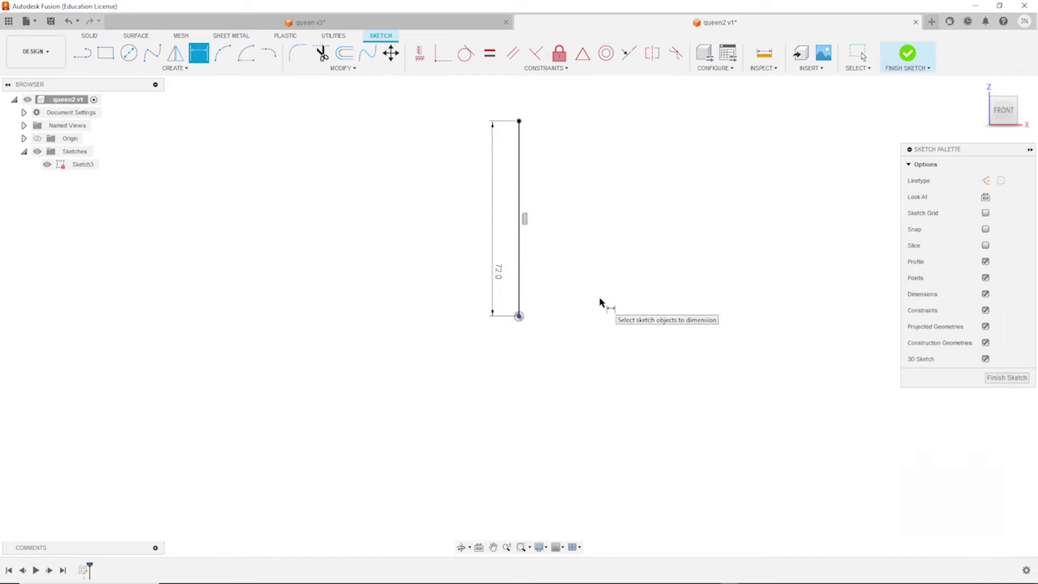
pyautogui.press('l')
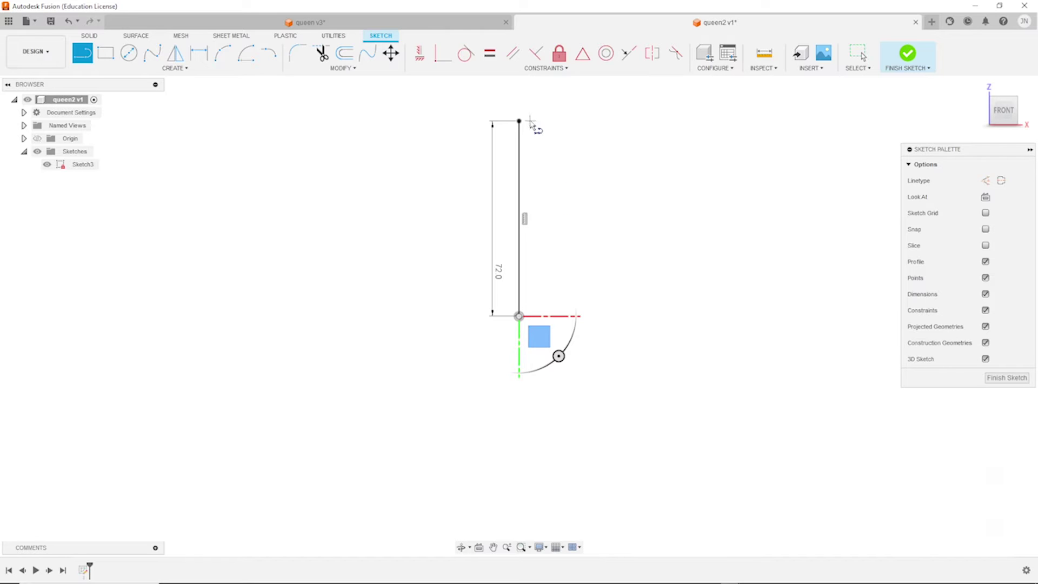
# - Draw the slanted crown lines down from the top of the 72 line
pyautogui.click(520, 122)
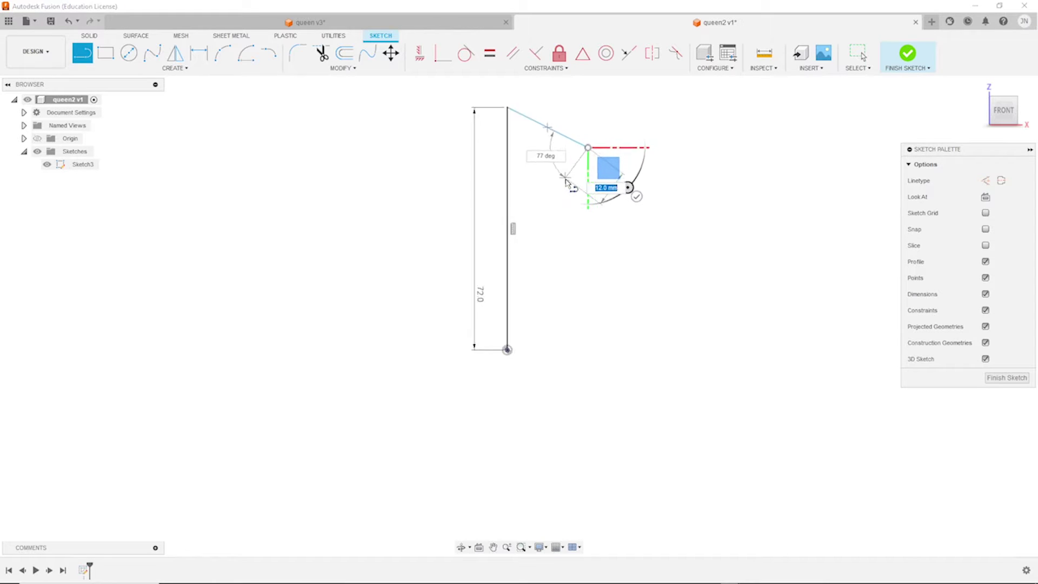
pyautogui.scroll(5, 584, 156)
pyautogui.click(516, 248)
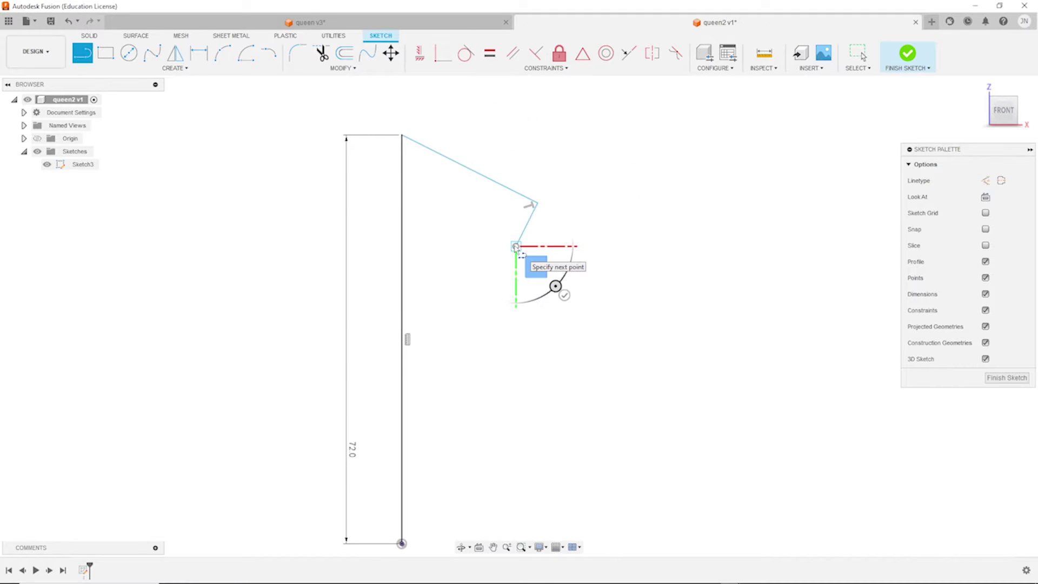
pyautogui.press('Escape')
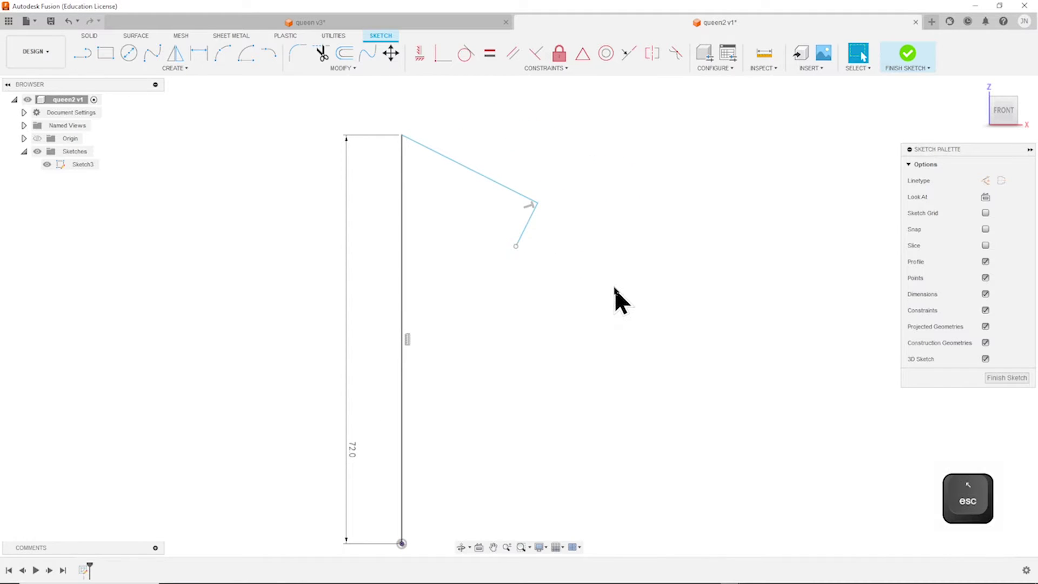
# - Draw the base line, the concave neck arc and the rounded collar with its small tip
pyautogui.press('l')
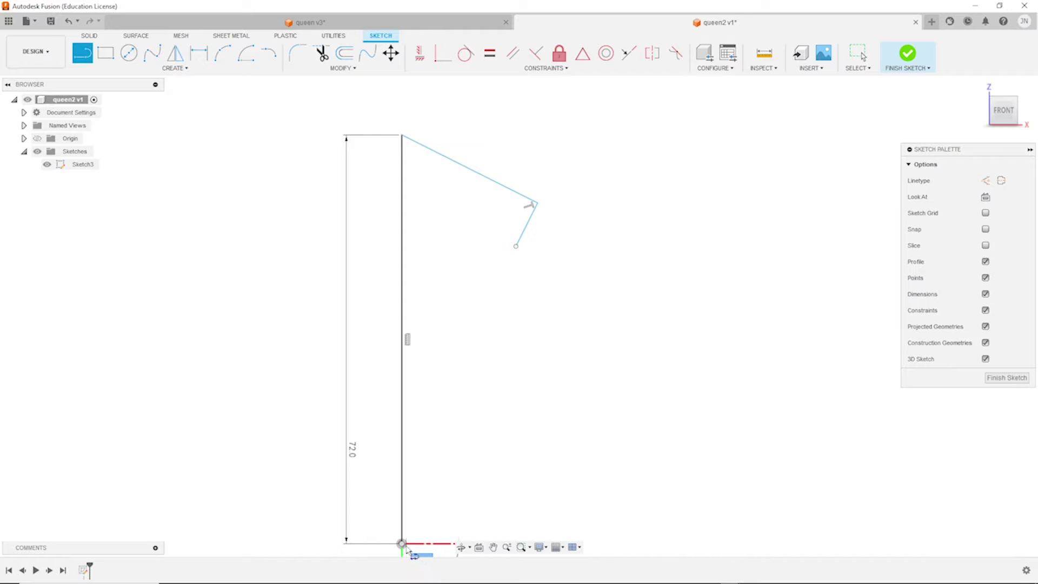
pyautogui.click(402, 544)
pyautogui.scroll(-1, 486, 527)
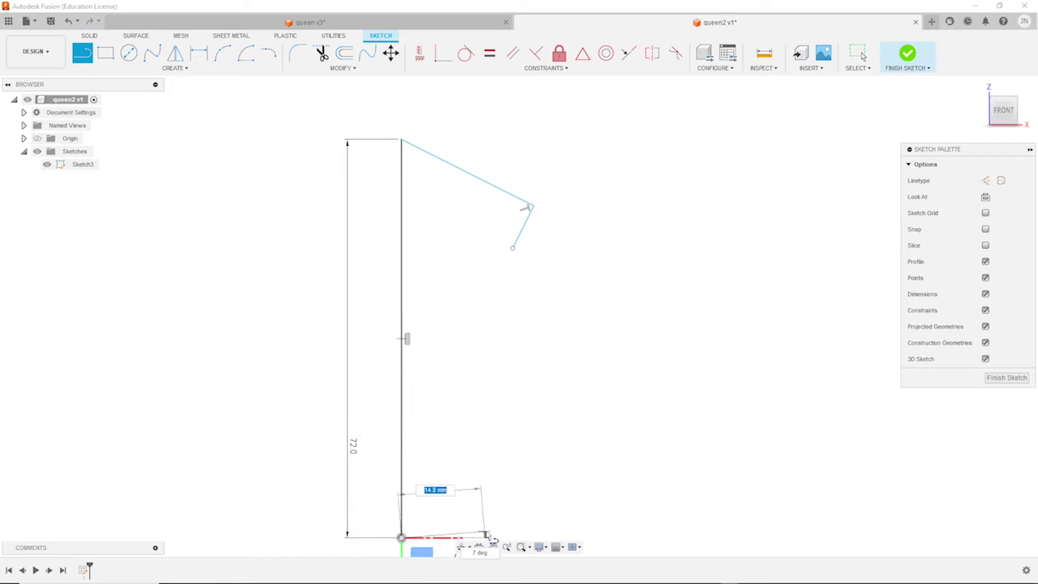
pyautogui.click(505, 492)
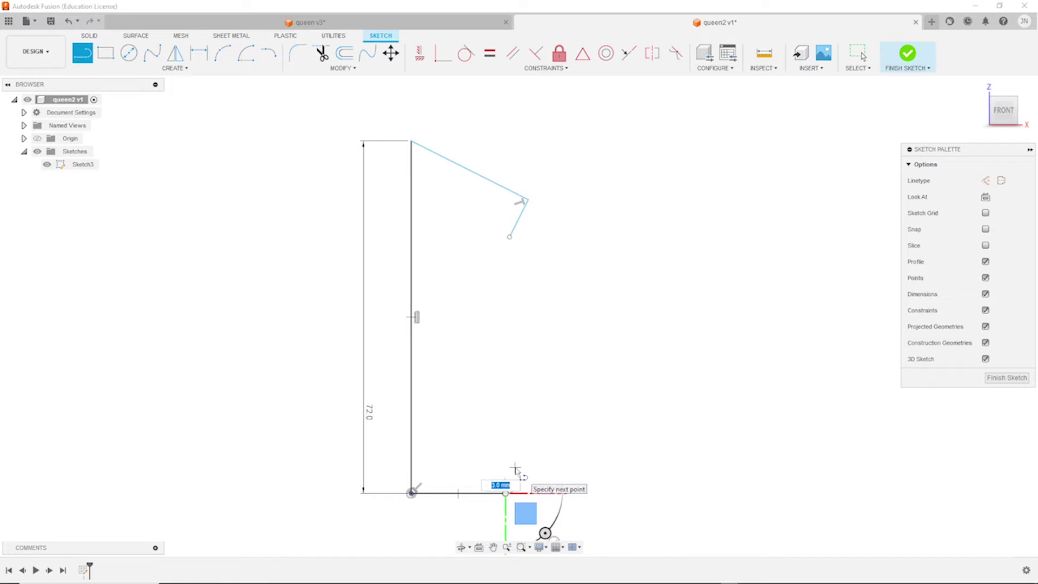
pyautogui.moveTo(505, 493)
pyautogui.mouseDown()
pyautogui.moveTo(513, 472)
pyautogui.moveTo(468, 387)
pyautogui.moveTo(463, 314)
pyautogui.mouseUp()
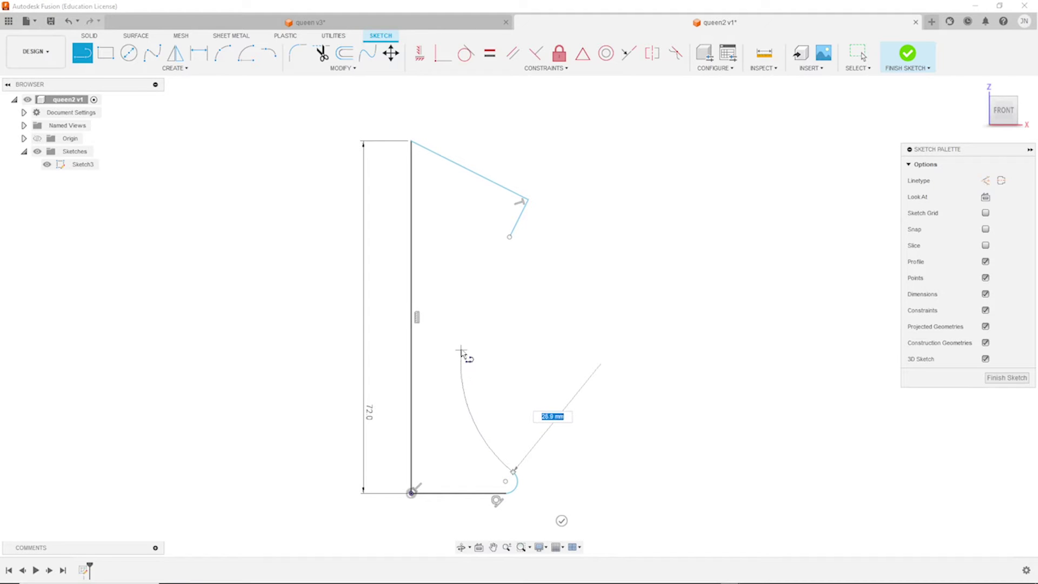
pyautogui.moveTo(464, 314); pyautogui.dragTo(464, 307)
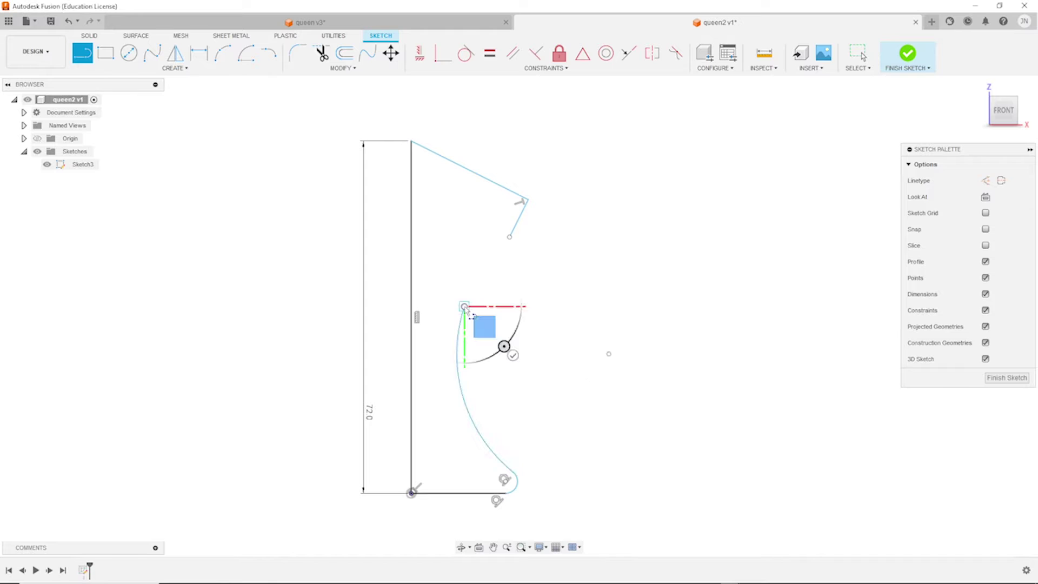
pyautogui.click(518, 308)
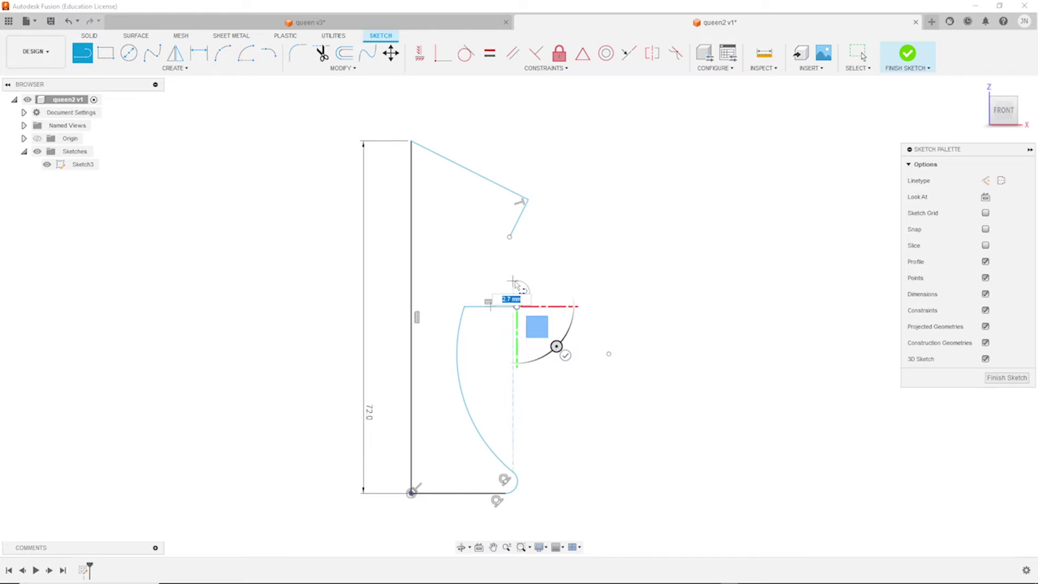
pyautogui.click(517, 288)
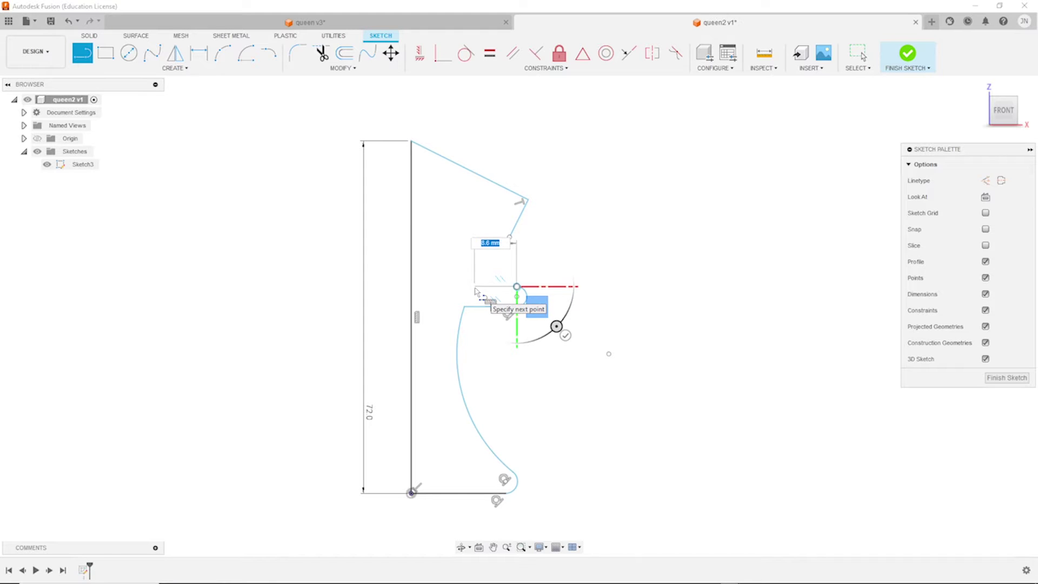
pyautogui.click(477, 287)
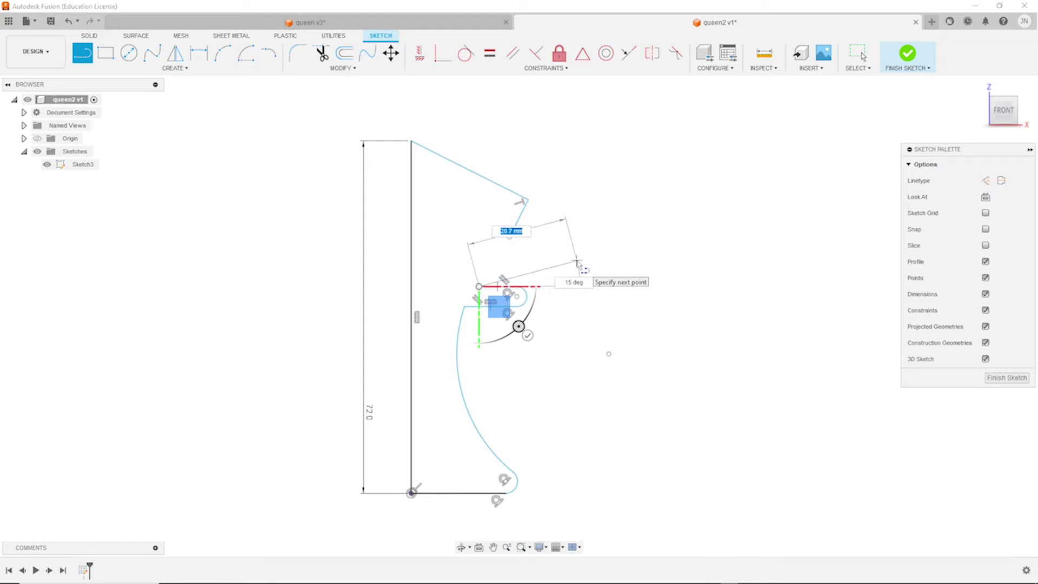
pyautogui.press('Escape')
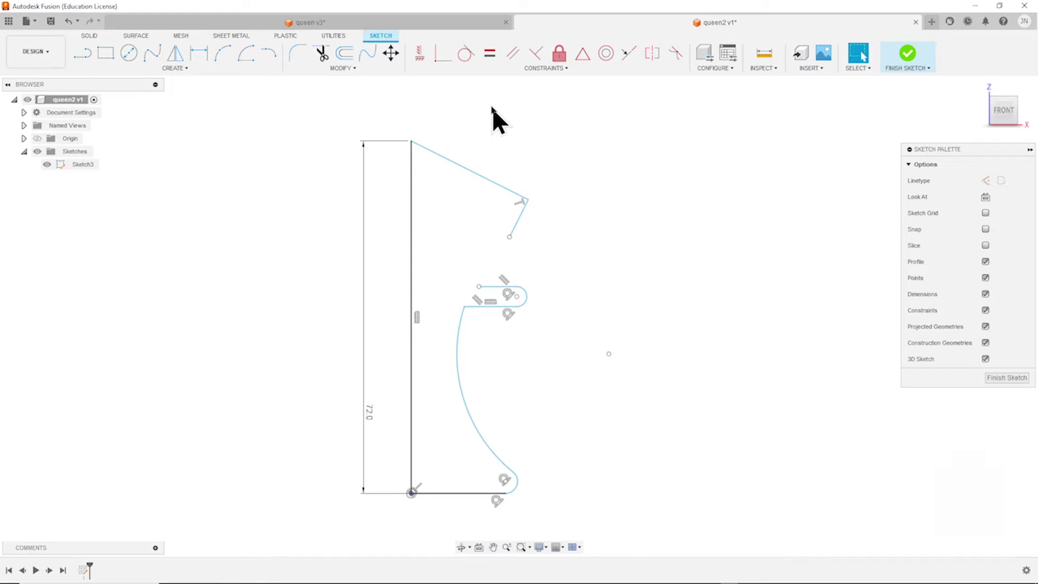
# - Close the profile by making the collar line's loose end coincident with the upper endpoint
pyautogui.click(437, 58)
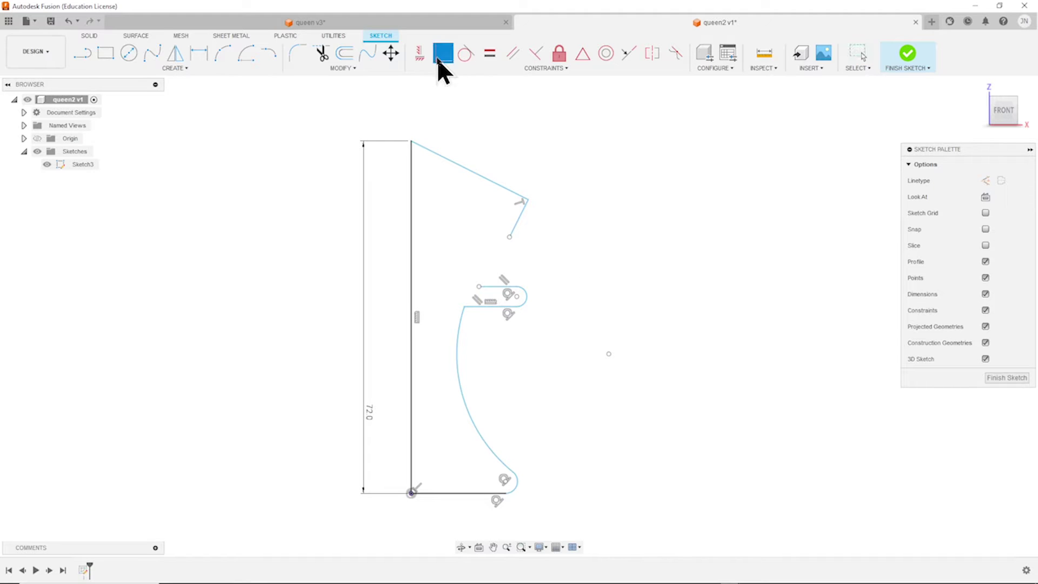
pyautogui.click(510, 237)
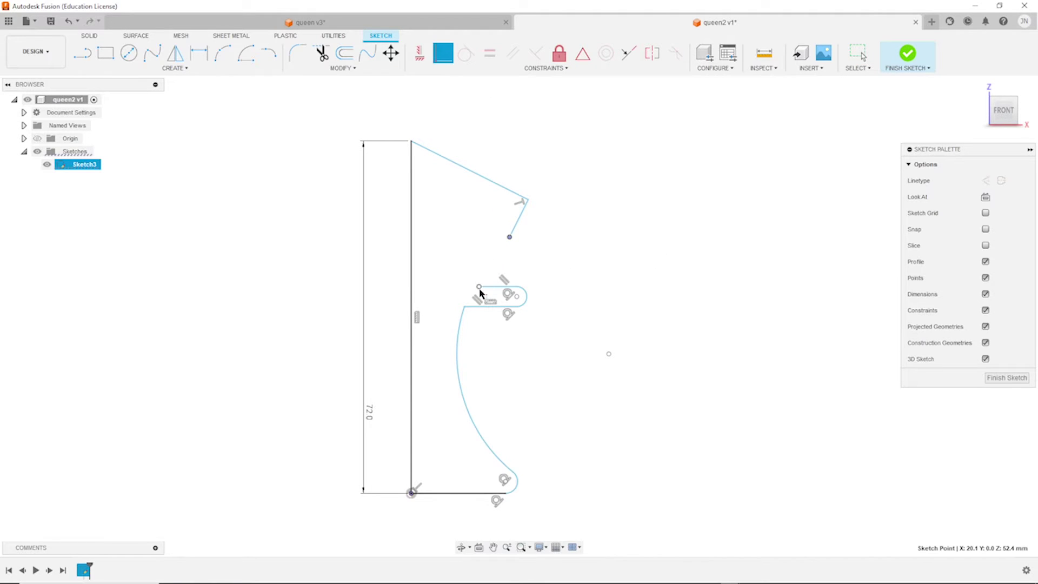
pyautogui.click(479, 287)
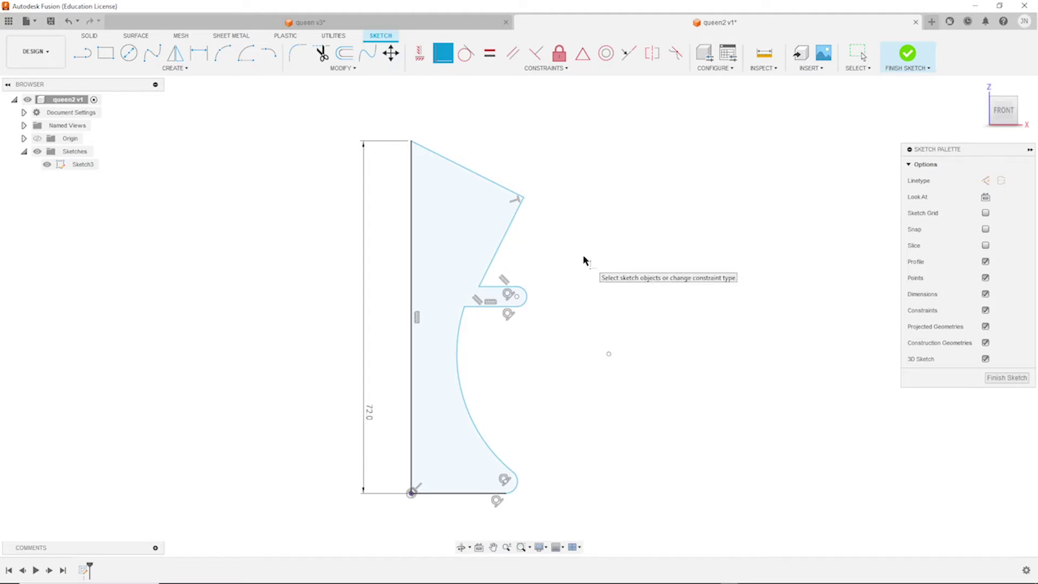
pyautogui.press('Escape')
# - Dimension the slanted crown edge at 72° to the vertical side
pyautogui.press('d')
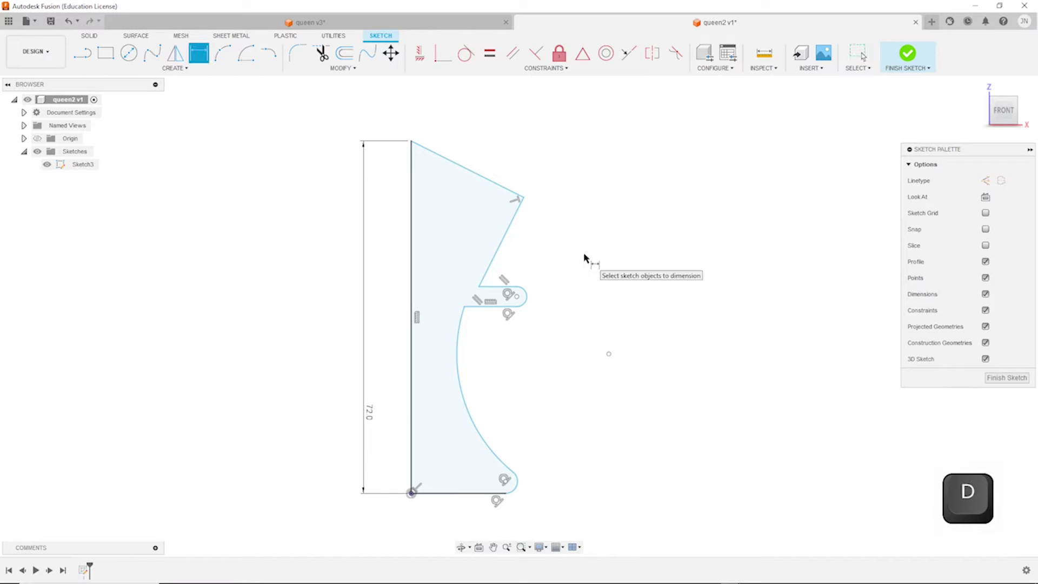
pyautogui.click(478, 180)
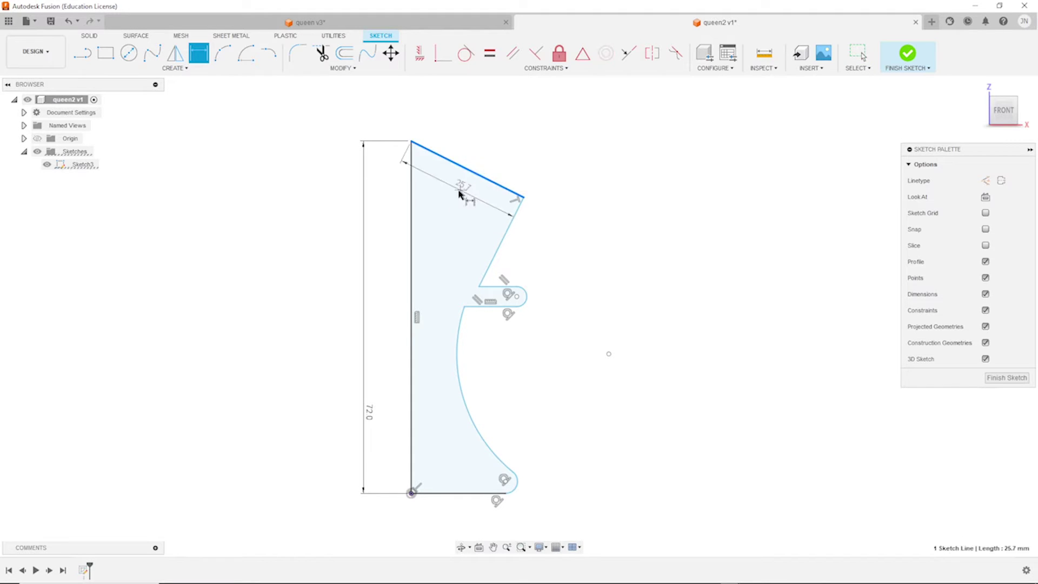
pyautogui.click(413, 228)
pyautogui.click(442, 233)
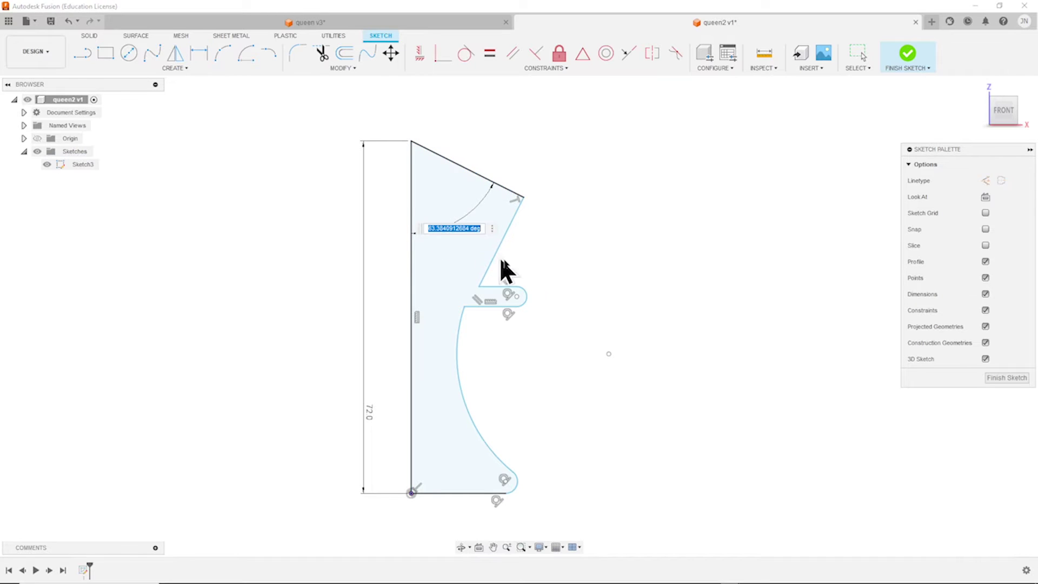
pyautogui.write('72')
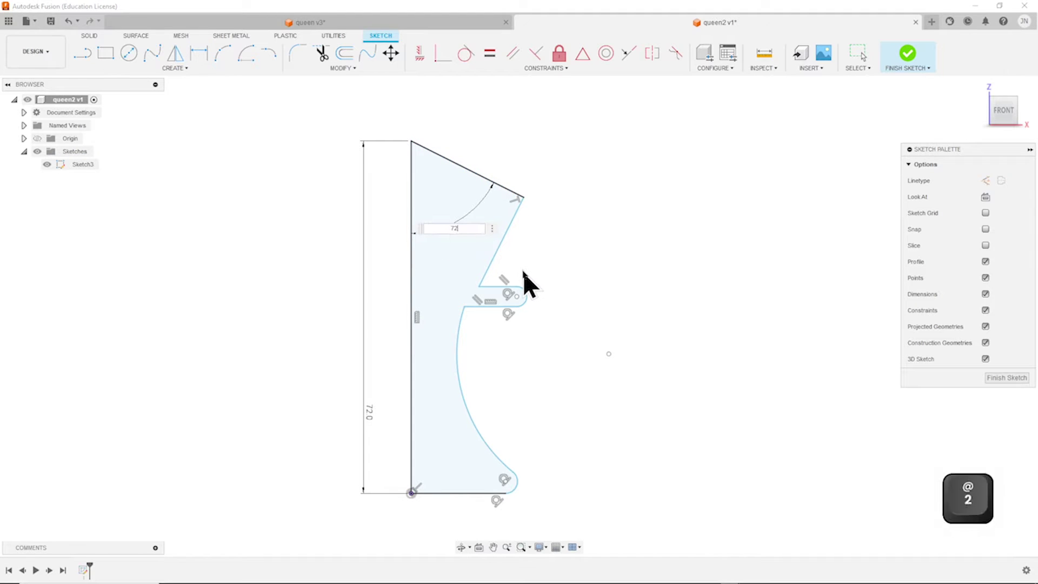
pyautogui.press('Return')
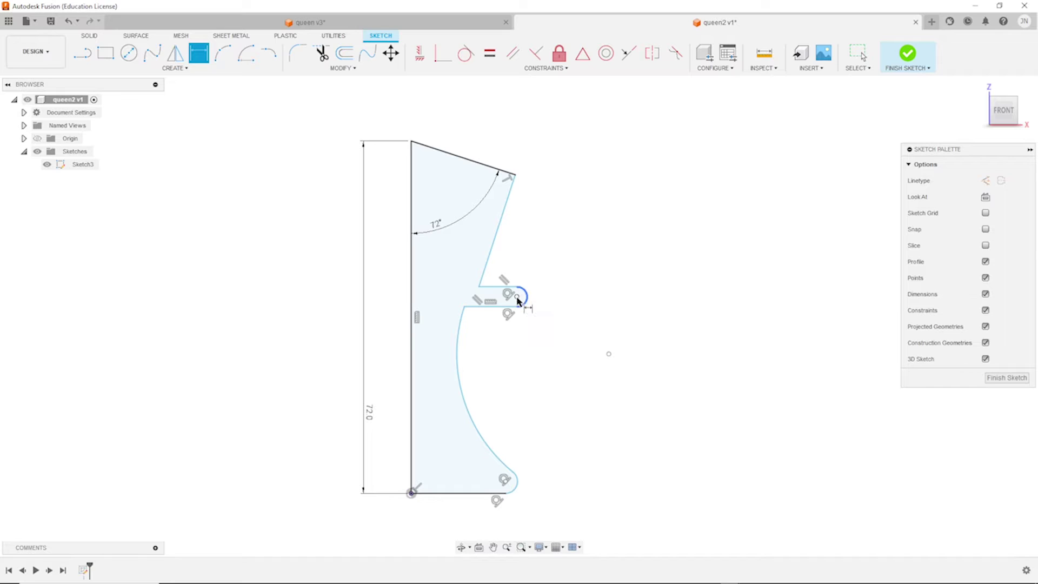
pyautogui.press('Escape')
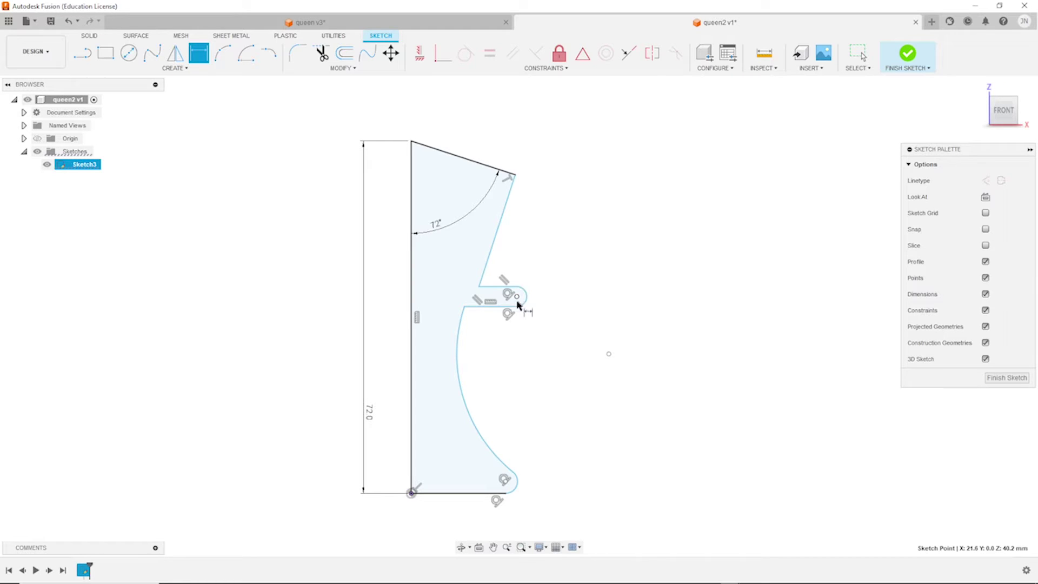
# - Place the rounded tip's centre 48 mm above the base, then nudge the tip inward
pyautogui.click(517, 297)
pyautogui.click(452, 493)
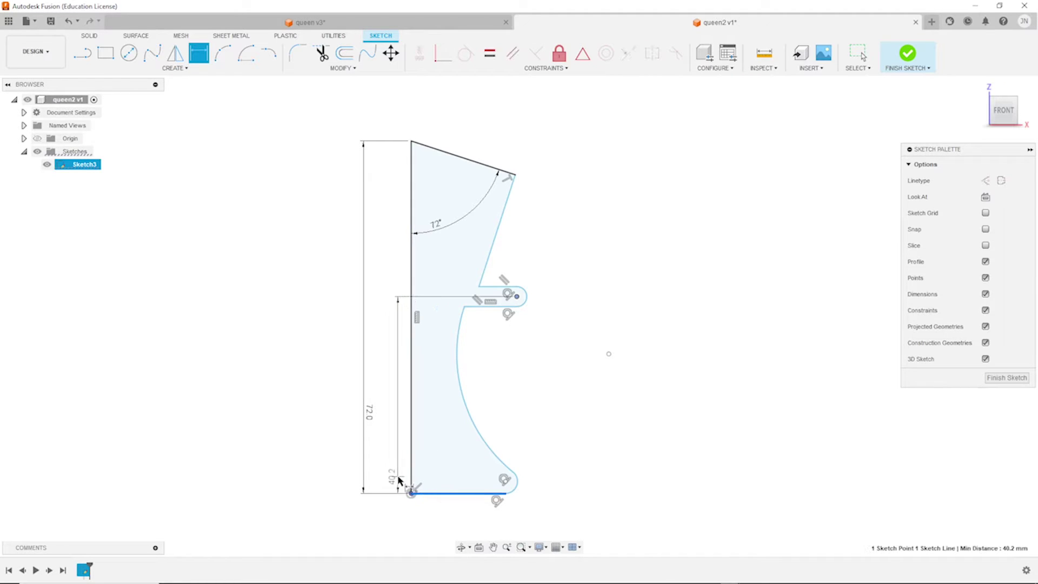
pyautogui.click(410, 478)
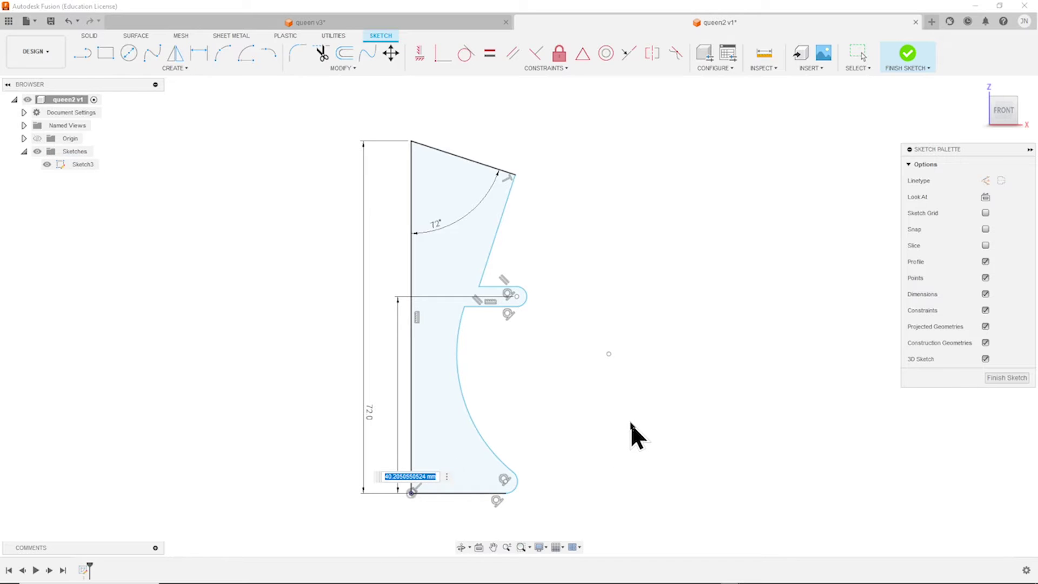
pyautogui.write('48')
pyautogui.press('Return')
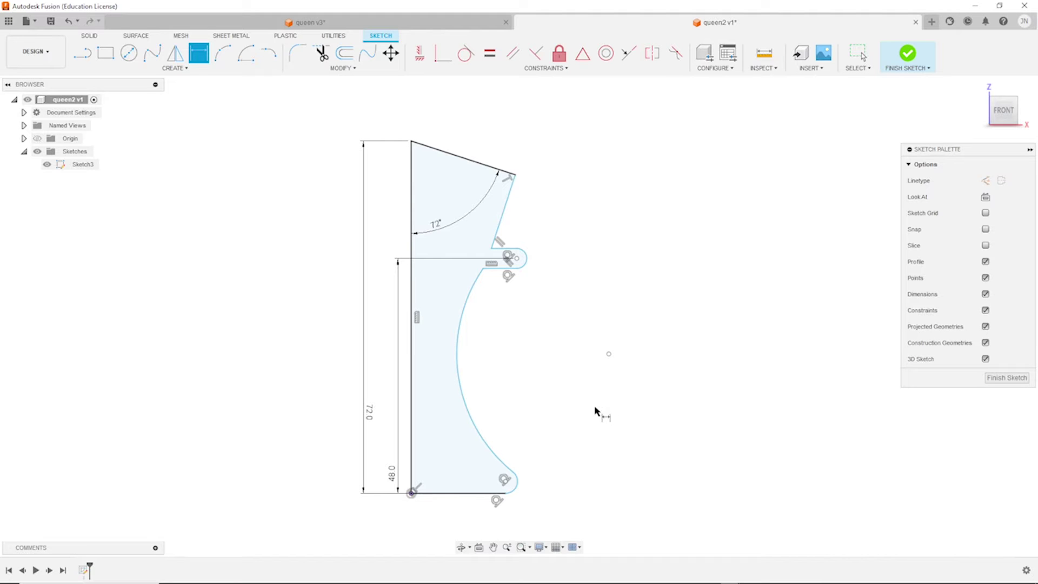
pyautogui.press('Escape')
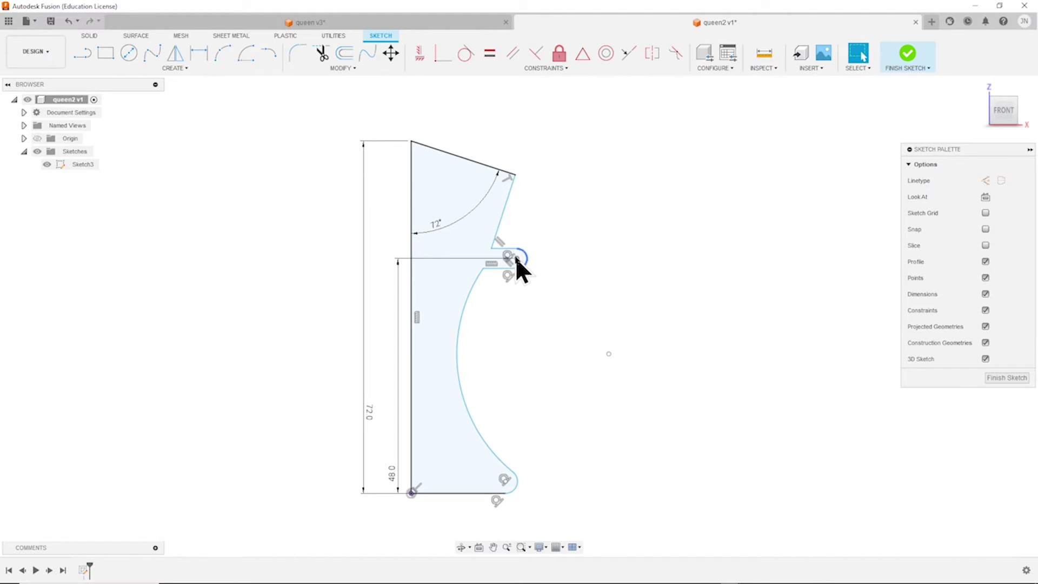
pyautogui.moveTo(515, 256); pyautogui.dragTo(505, 261)
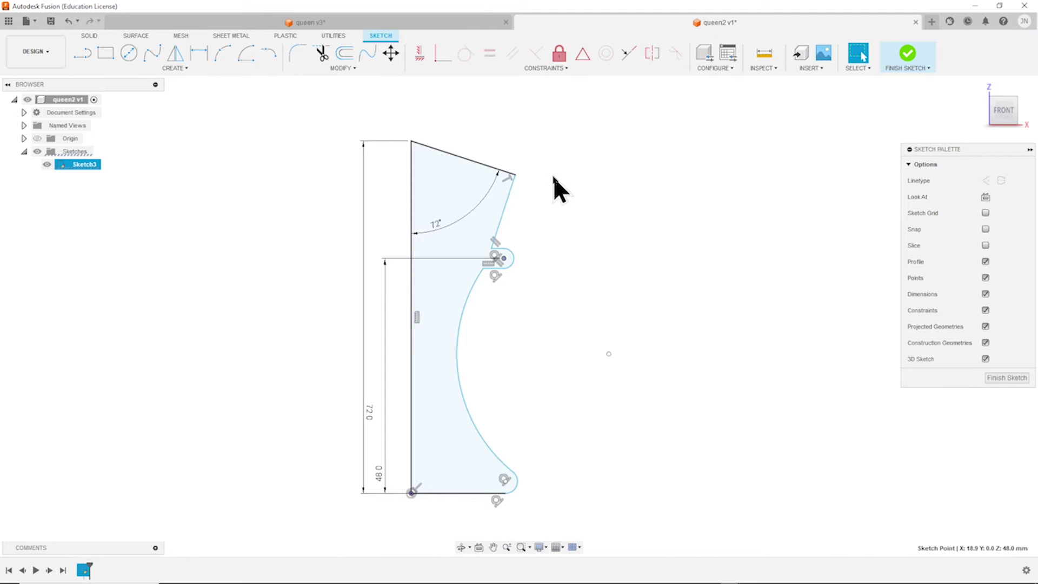
# - Make the slanted crown edge tangent to the small rounded tip arc
pyautogui.click(467, 54)
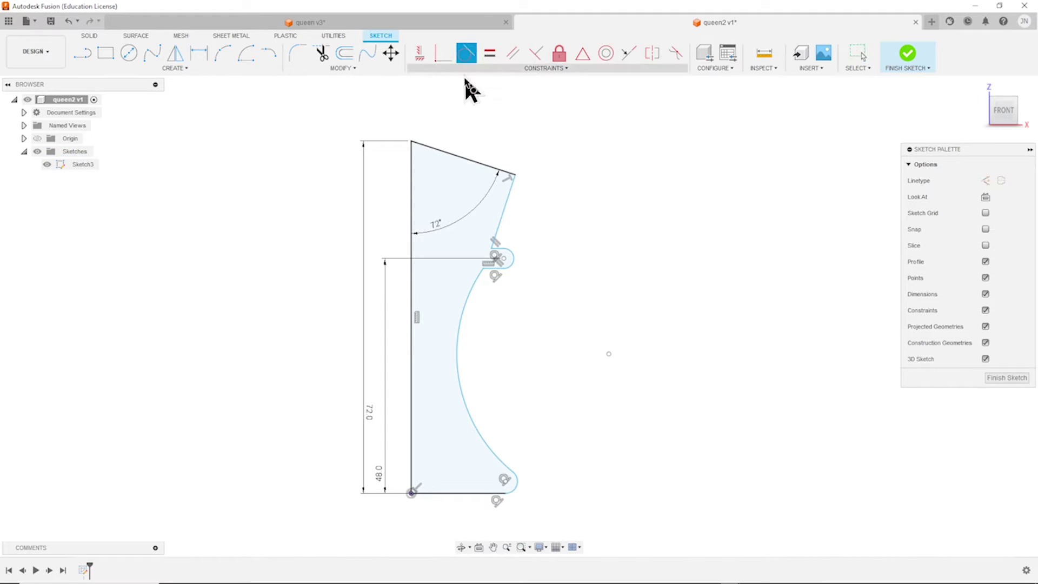
pyautogui.click(498, 237)
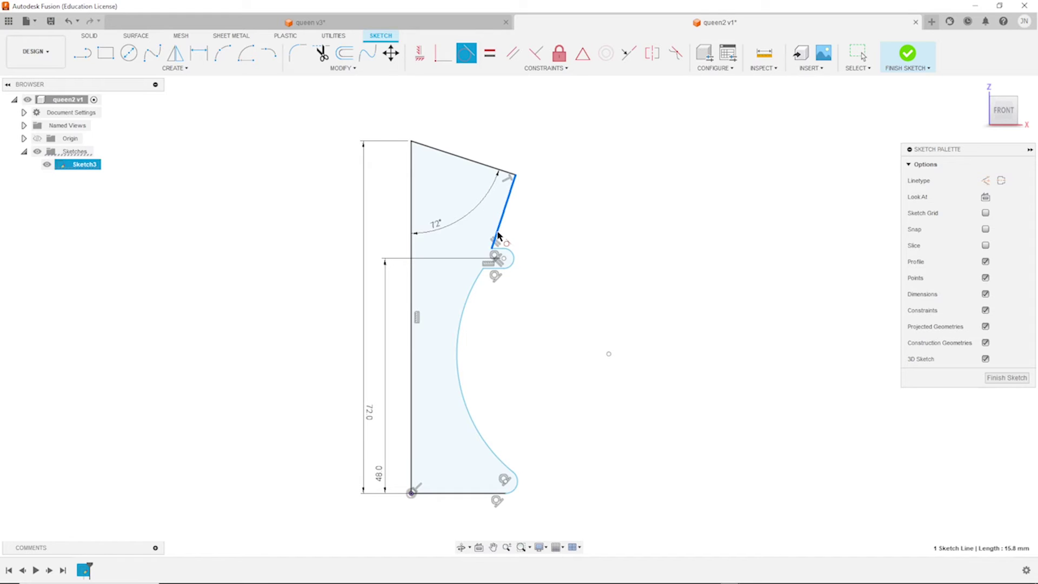
pyautogui.click(479, 283)
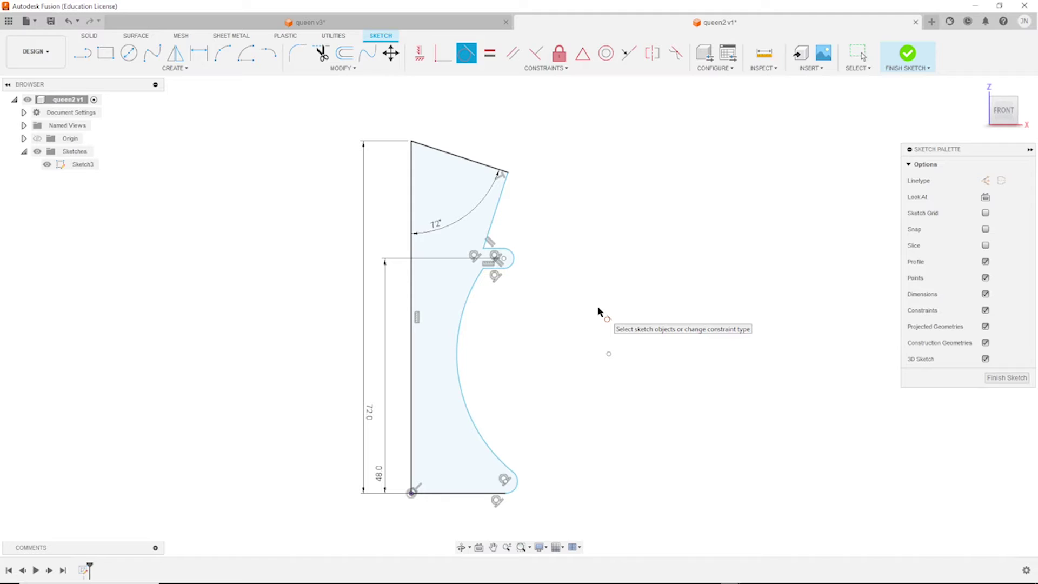
pyautogui.press('Escape')
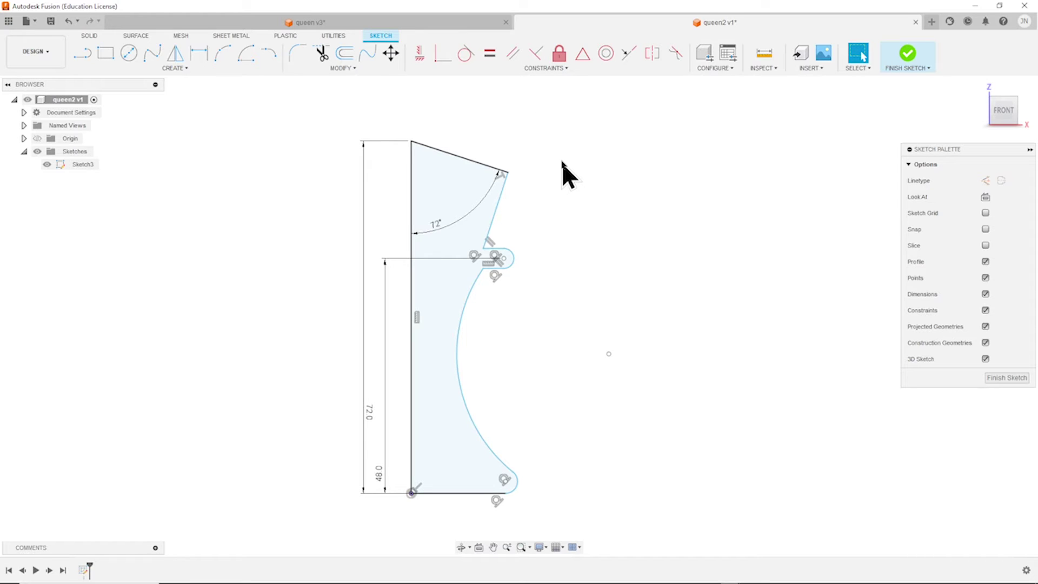
pyautogui.click(489, 52)
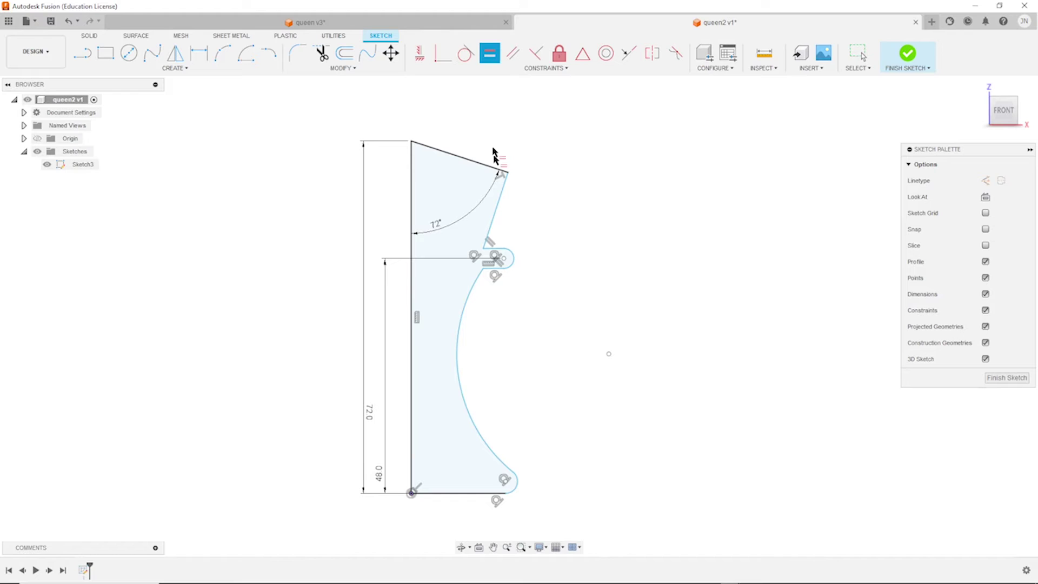
# - Constrain the base corner arc to equal the crown tip arc
pyautogui.click(512, 265)
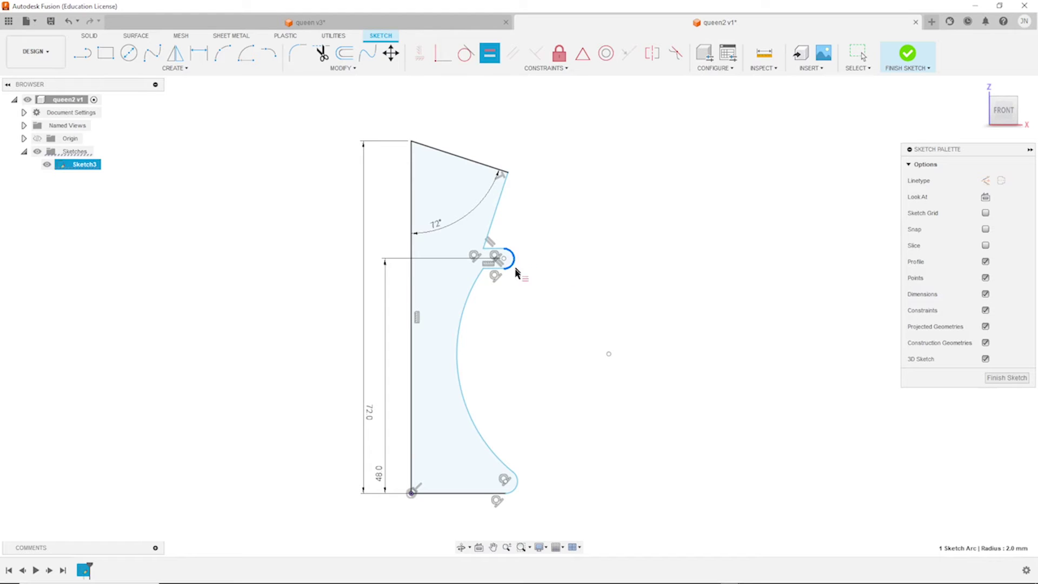
pyautogui.click(519, 489)
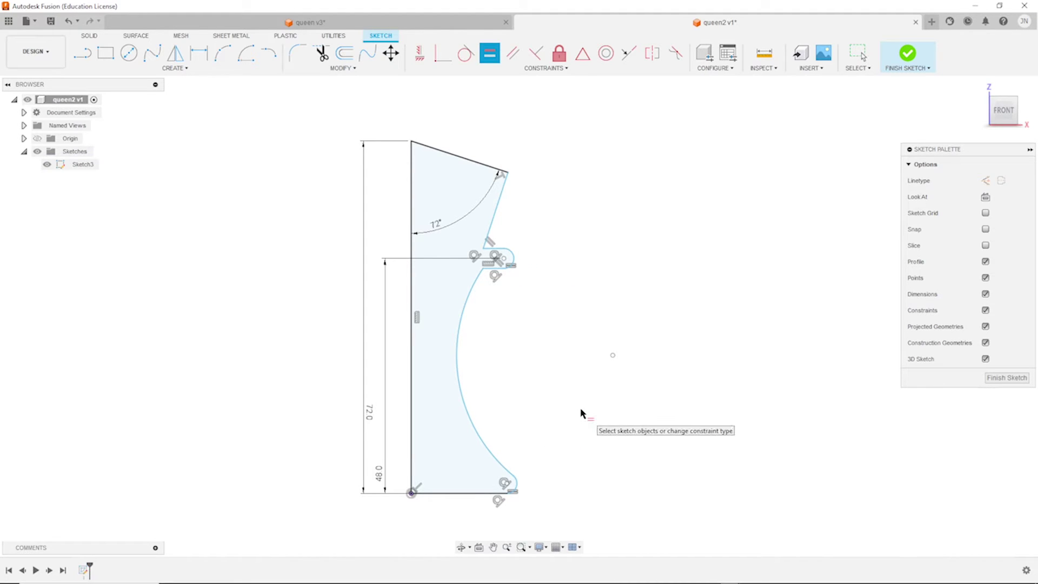
pyautogui.press('Escape')
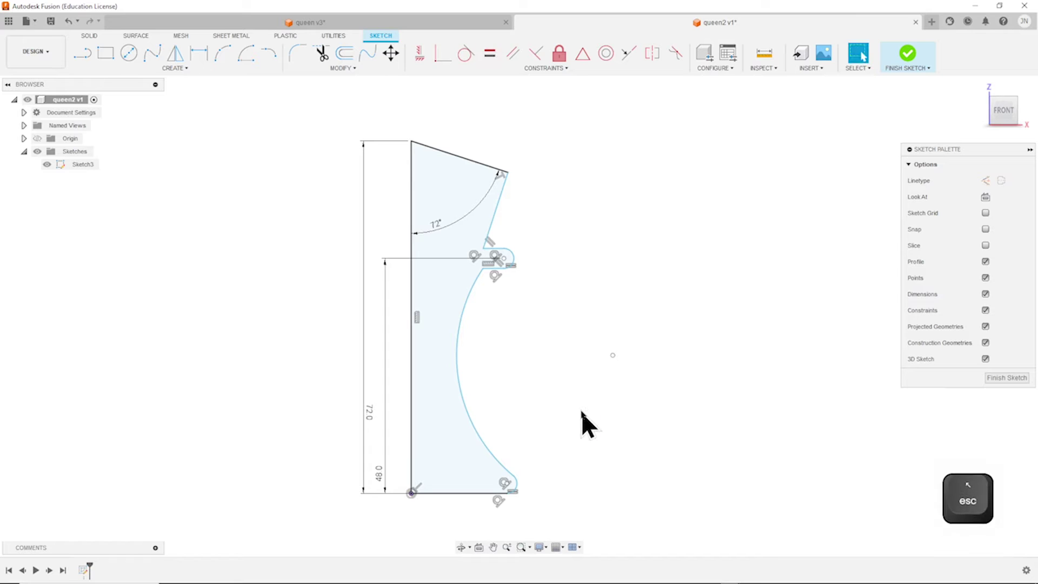
pyautogui.press('d')
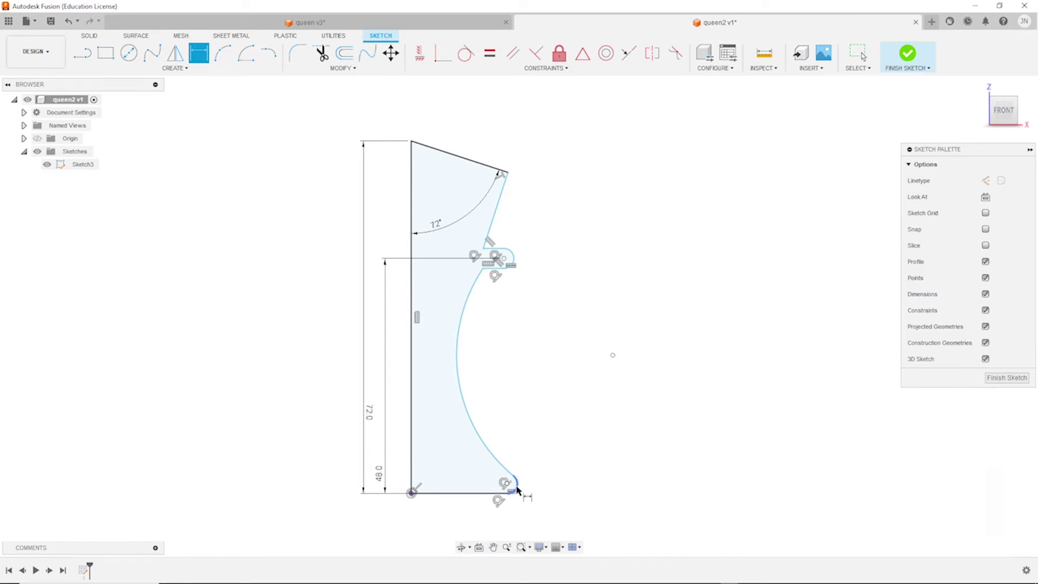
# - Give the base corner arc a 1.6 mm radius
pyautogui.click(517, 489)
pyautogui.click(555, 462)
pyautogui.write('1.6')
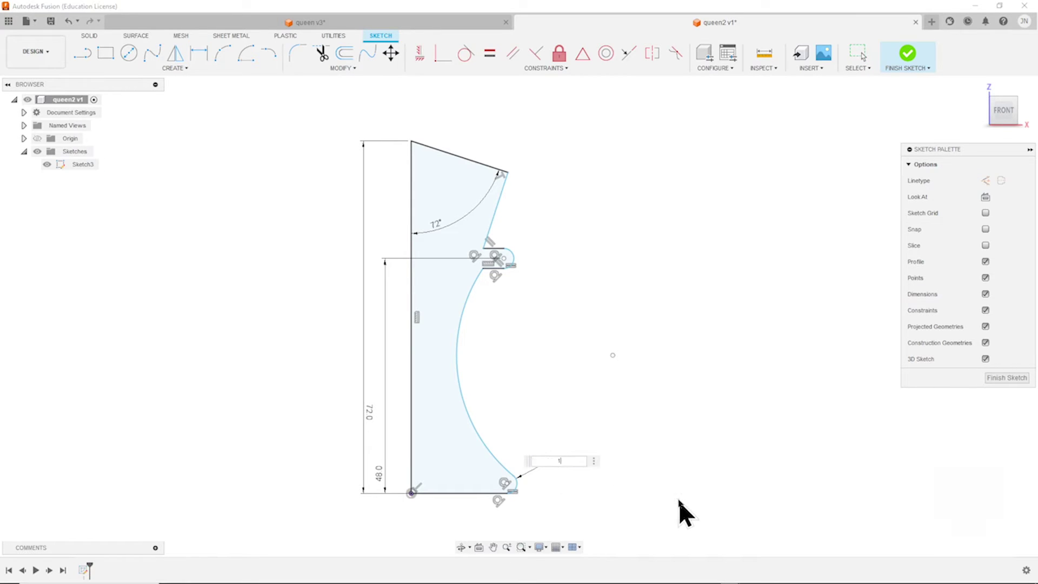
pyautogui.press('Return')
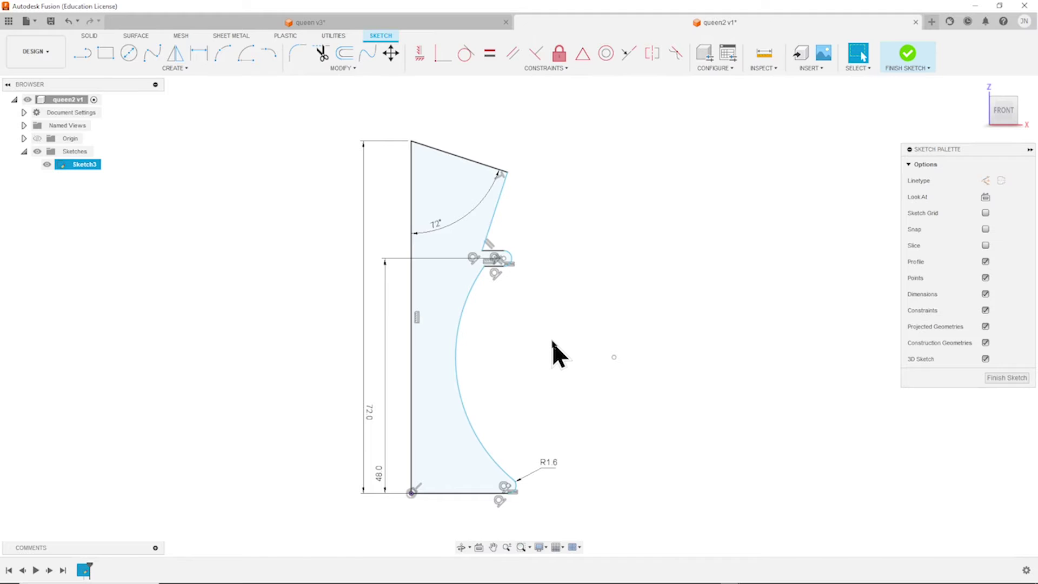
# - Set the crown tip arc's endpoint 12 mm horizontally from the vertical side
pyautogui.press('d')
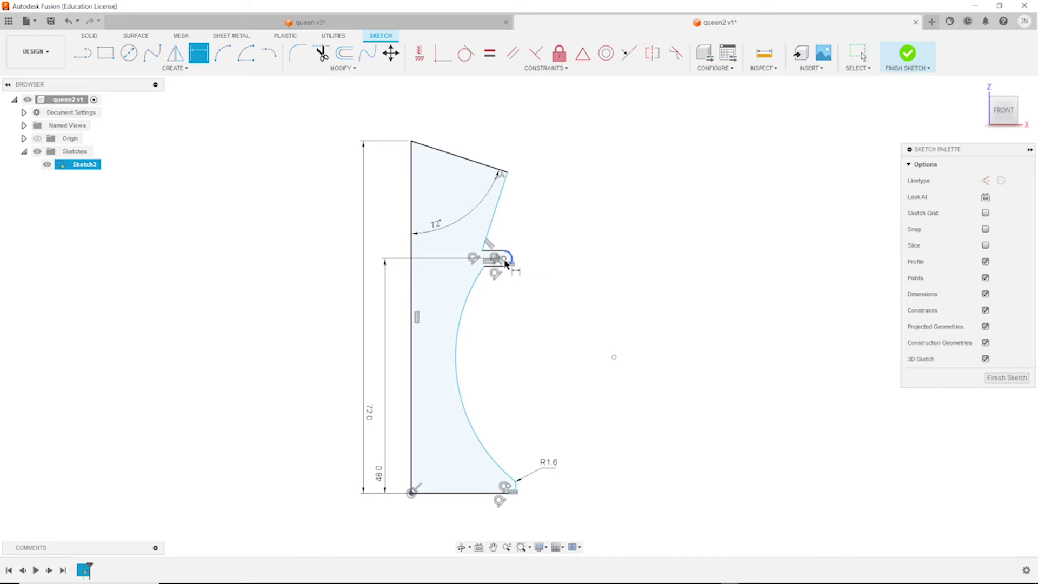
pyautogui.click(503, 260)
pyautogui.click(412, 298)
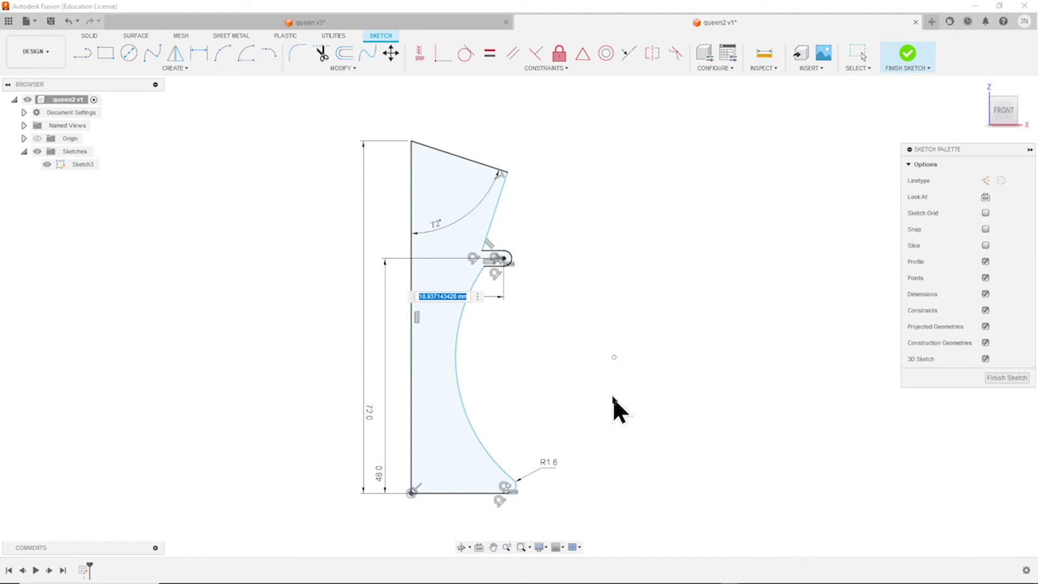
pyautogui.write('12')
pyautogui.press('Return')
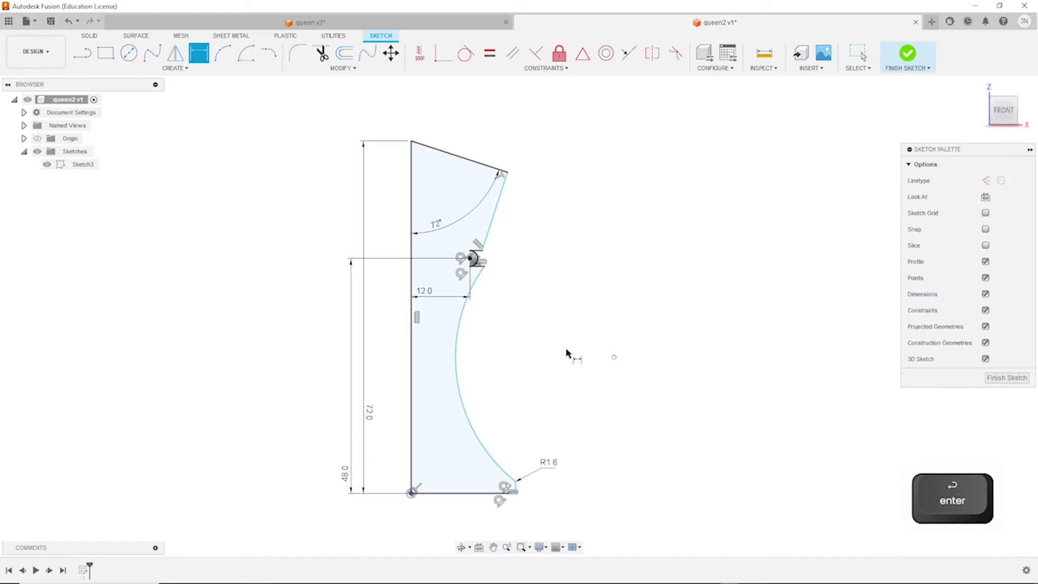
pyautogui.press('Escape')
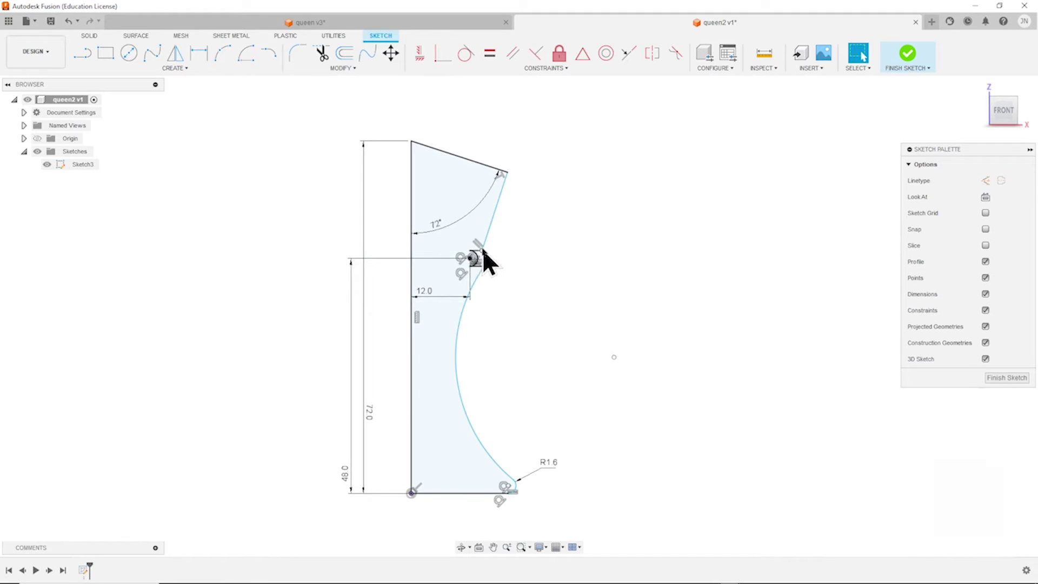
# - Pull the slanted crown edge further to the left
pyautogui.moveTo(490, 237); pyautogui.dragTo(465, 234)
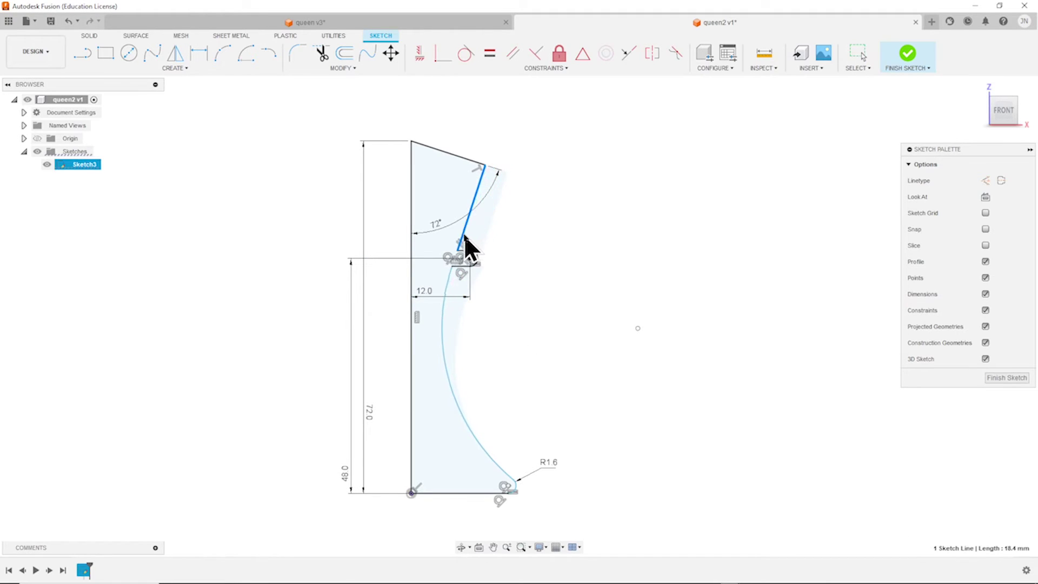
pyautogui.click(558, 368)
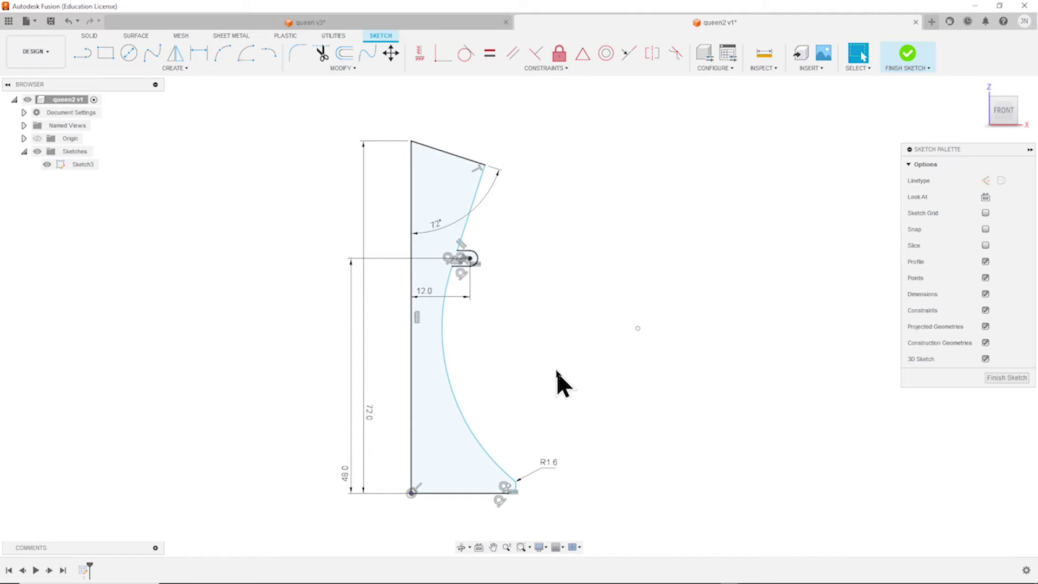
pyautogui.press('d')
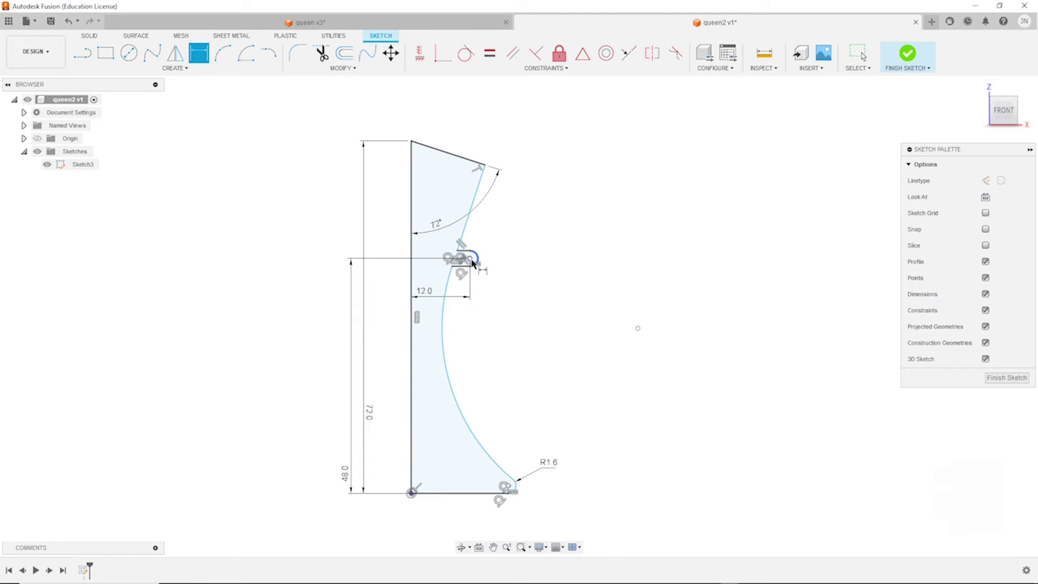
pyautogui.click(510, 488)
# - Add a 3 mm horizontal dimension at the base of the curve
pyautogui.click(469, 258)
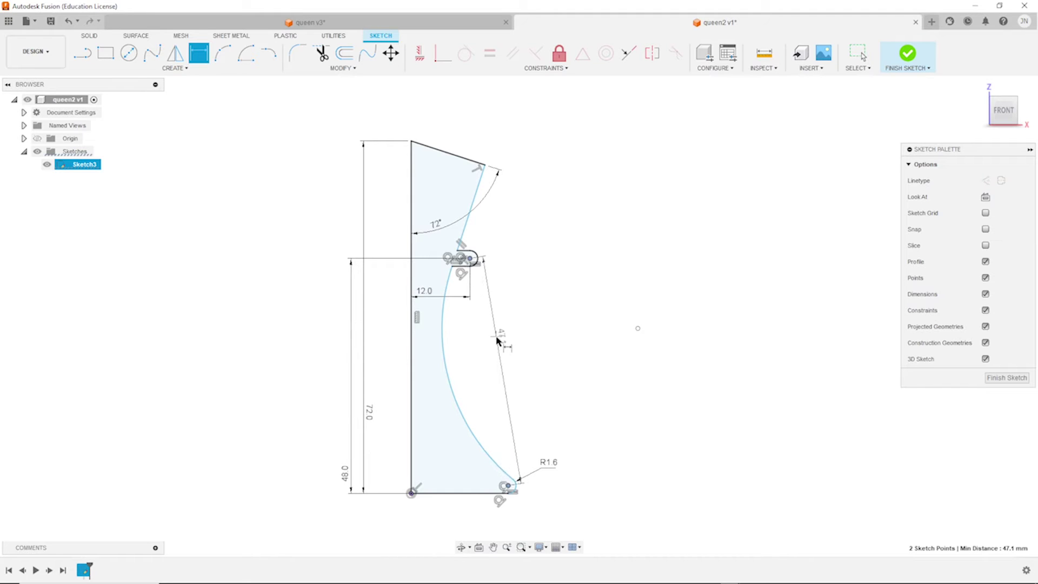
pyautogui.click(487, 519)
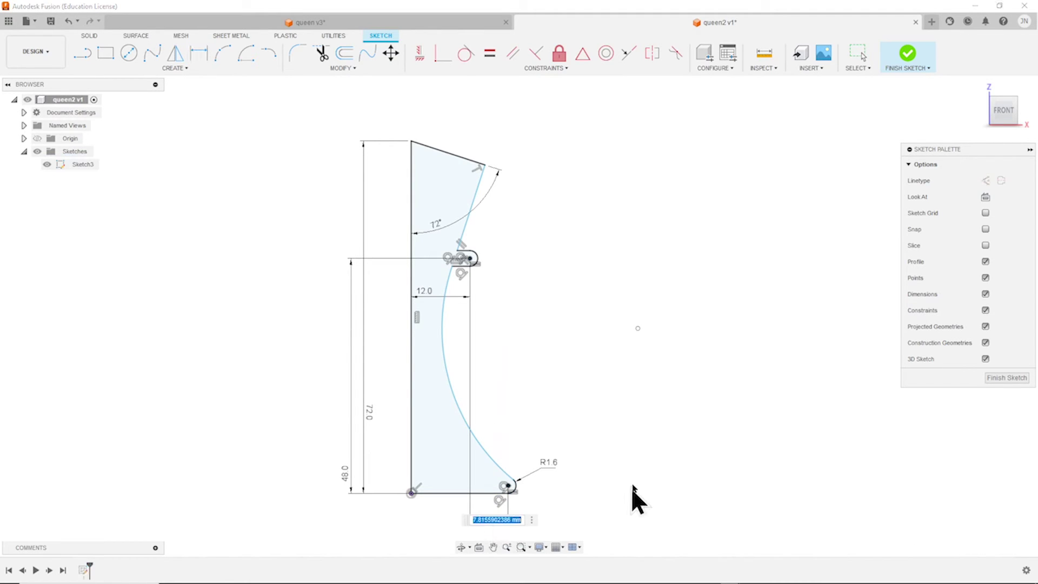
pyautogui.write('3')
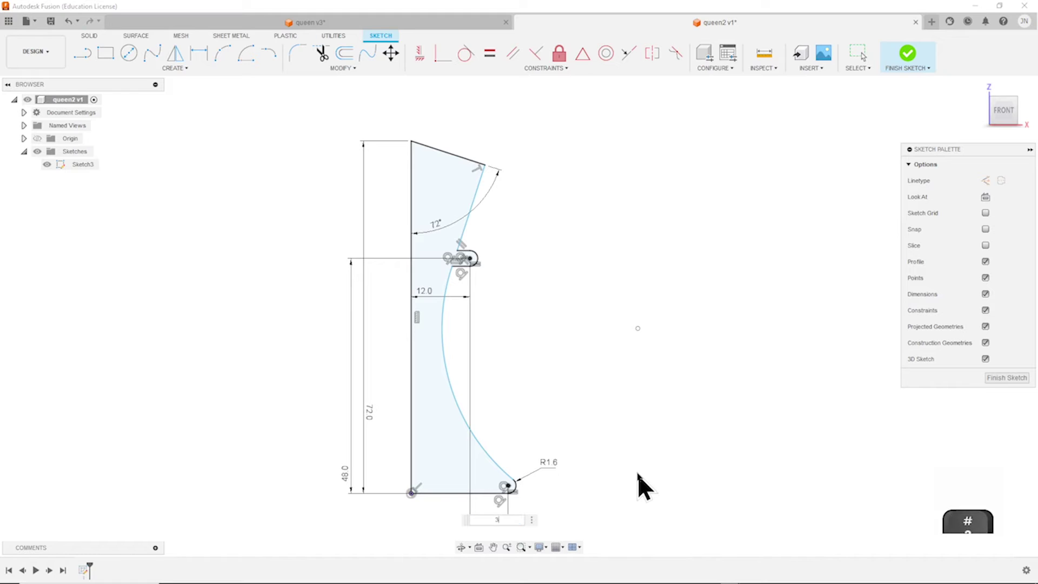
pyautogui.press('Return')
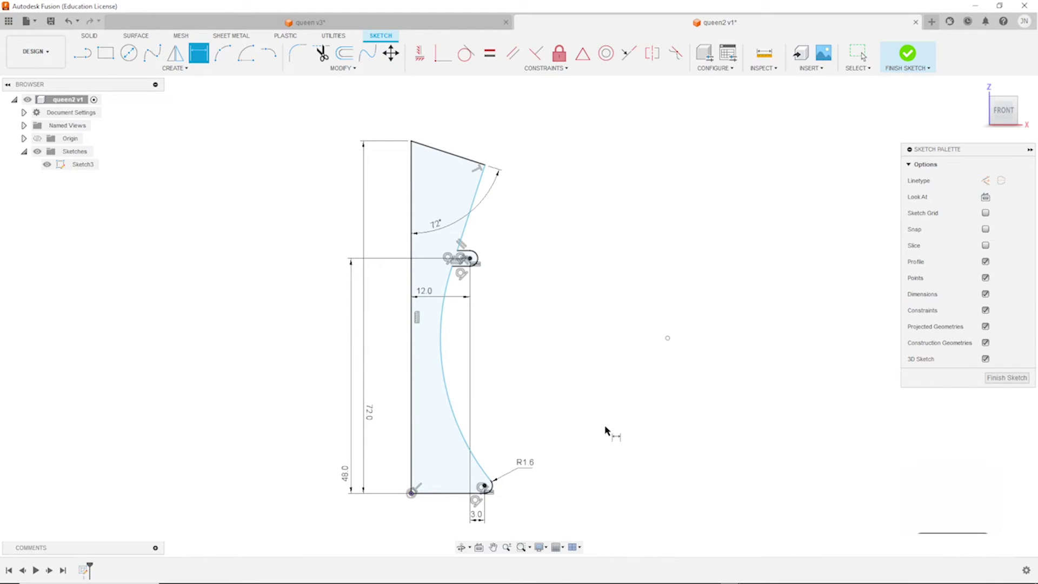
# - Give the concave neck curve a 56 mm radius
pyautogui.click(457, 415)
pyautogui.click(487, 391)
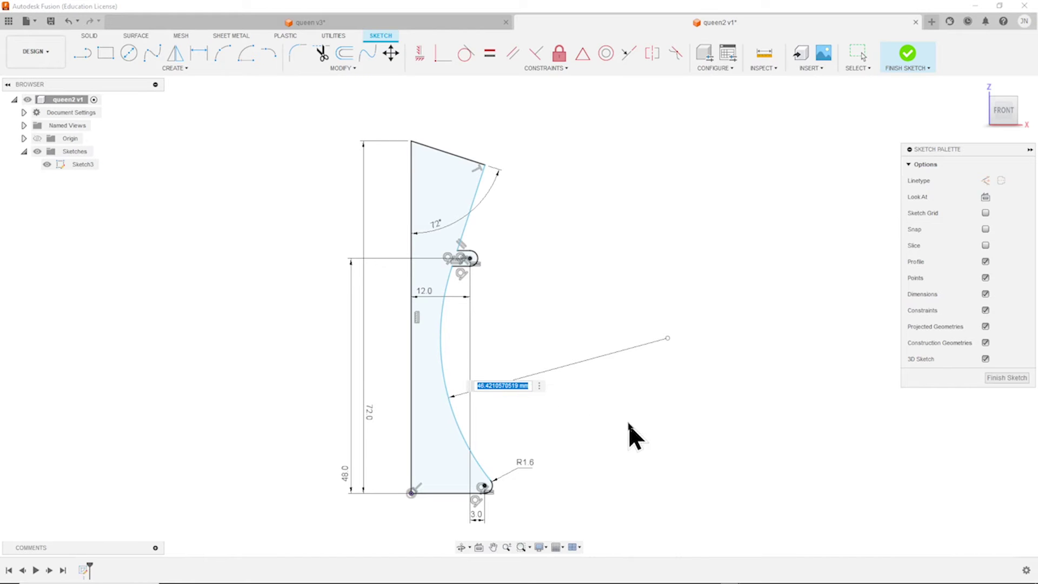
pyautogui.write('56')
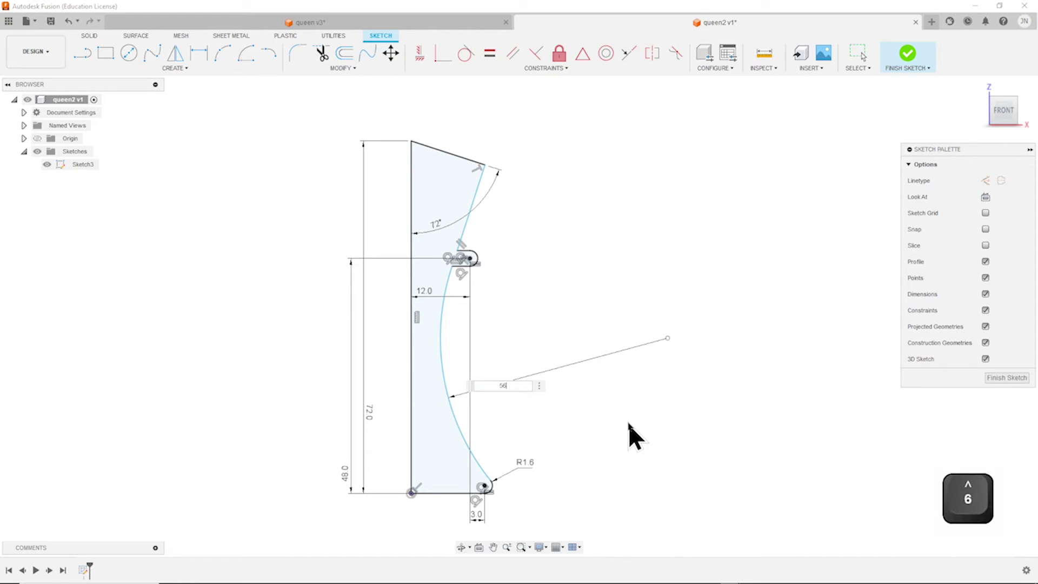
pyautogui.press('Return')
pyautogui.press('Escape')
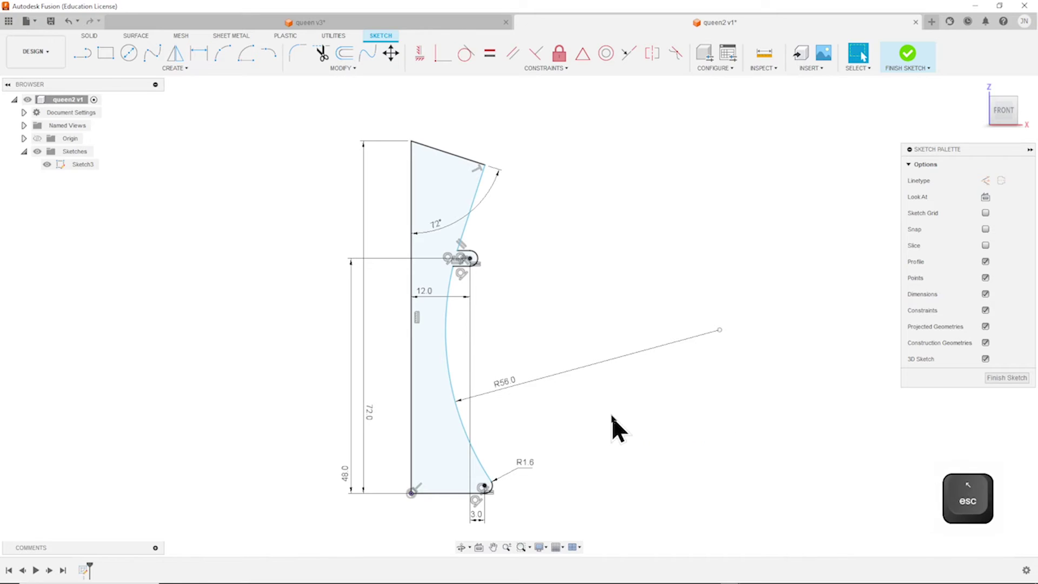
pyautogui.press('s')
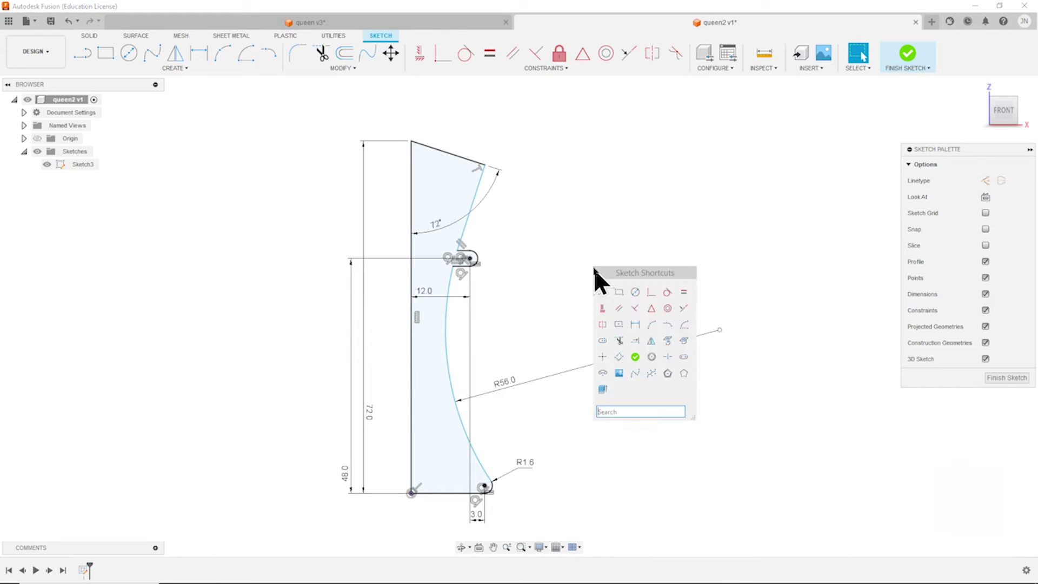
pyautogui.click(604, 308)
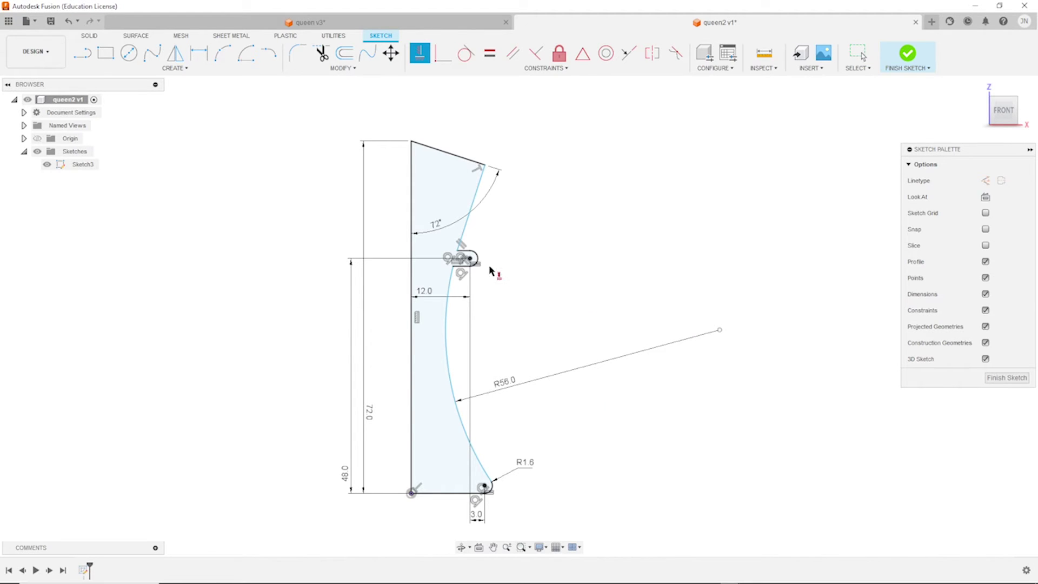
# - Vertically align the crown's top corner with the point below it, fully constraining the profile
pyautogui.click(471, 261)
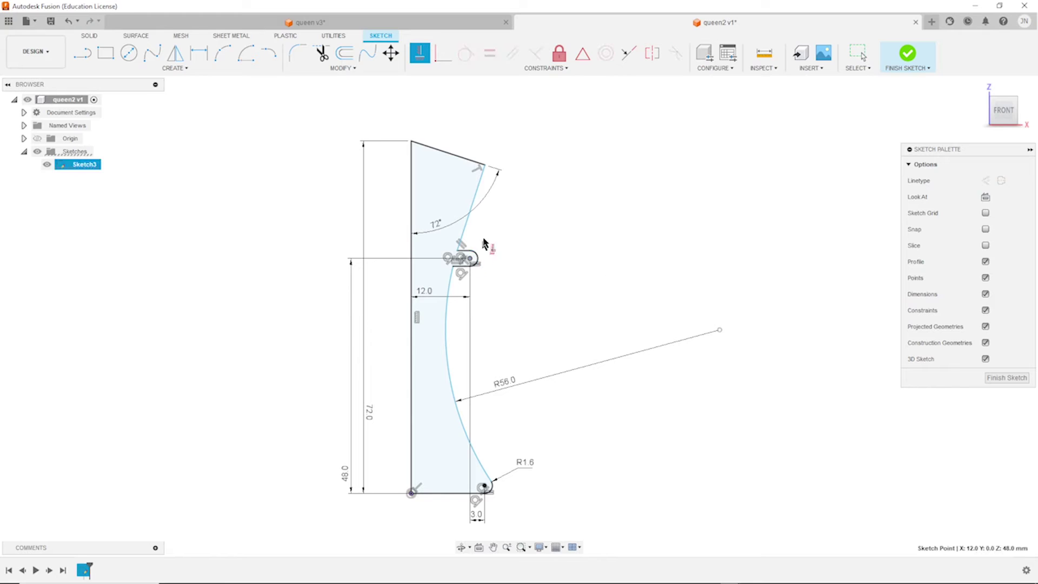
pyautogui.click(487, 168)
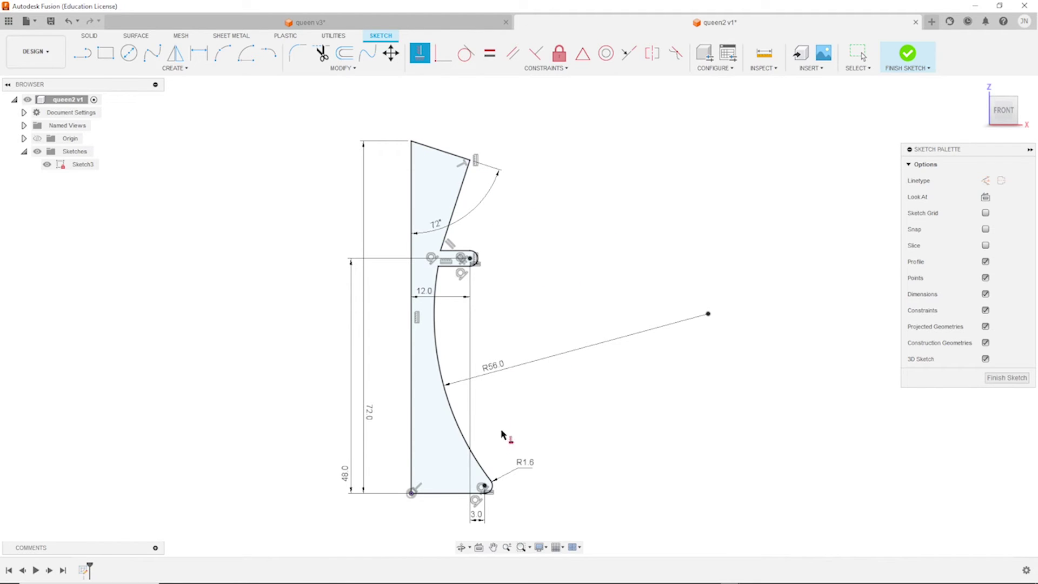
# - Finish the sketch and revolve the profile 360° around the vertical line into a solid
pyautogui.click(1009, 378)
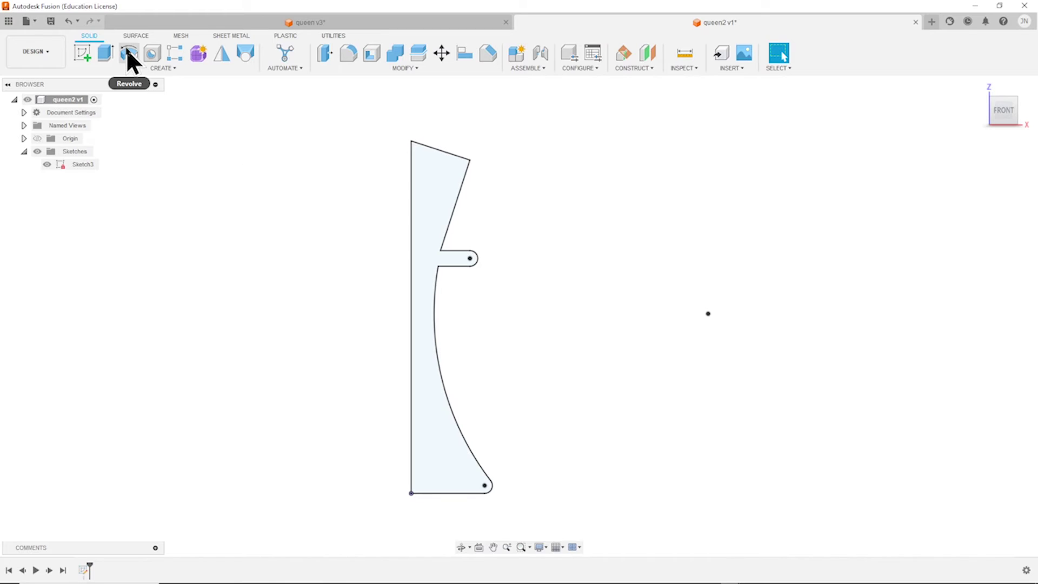
pyautogui.click(127, 59)
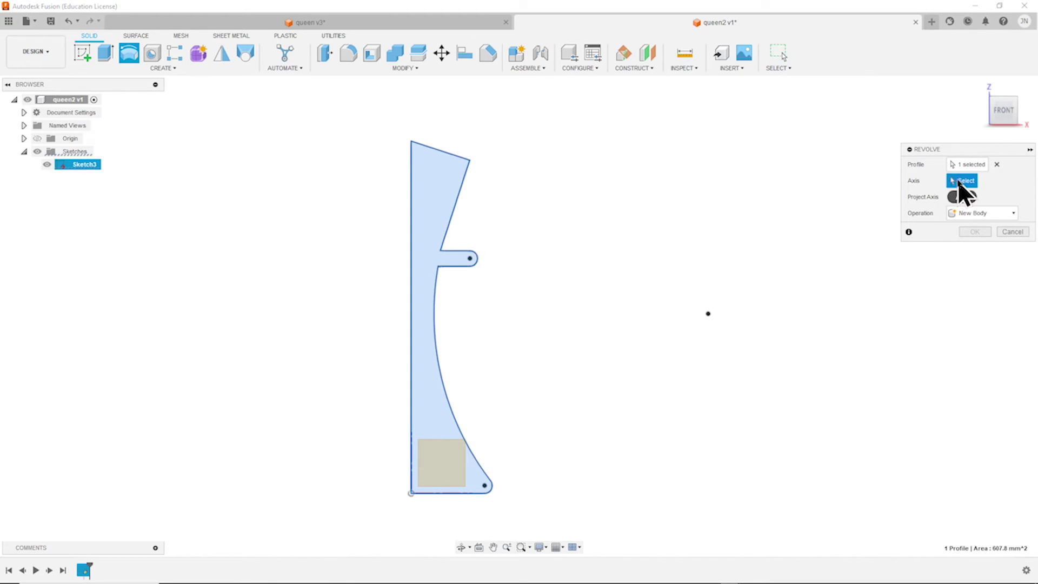
pyautogui.click(411, 272)
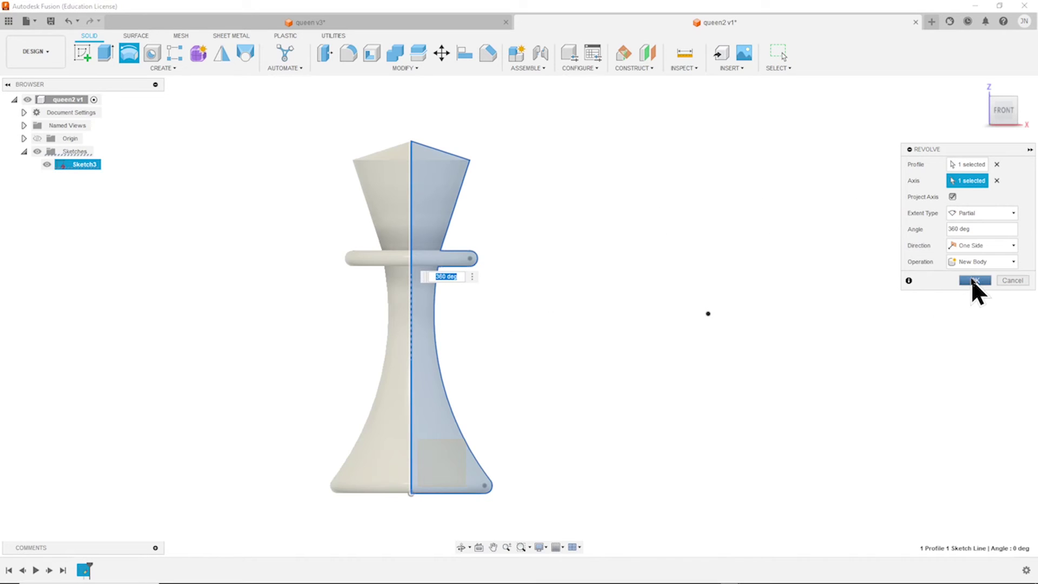
pyautogui.click(971, 279)
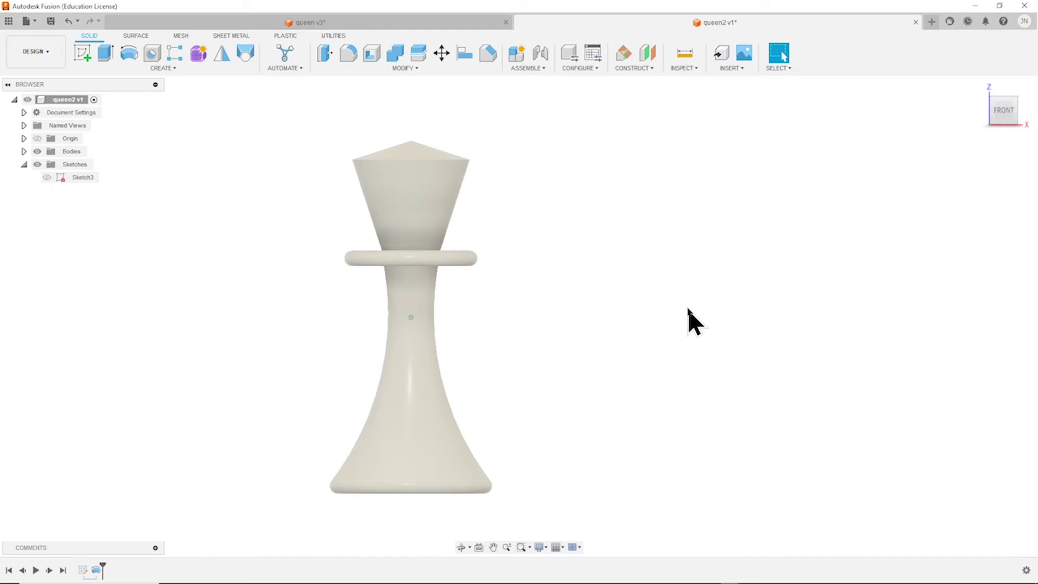
pyautogui.press('Home')
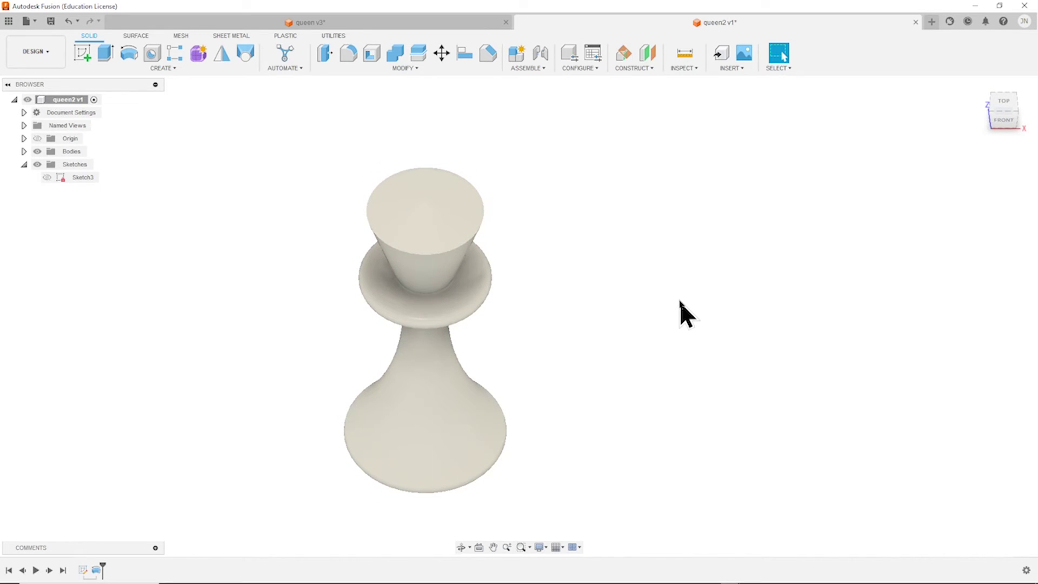
# - Create Sketch4 on the horizontal plane, viewed from the top
pyautogui.press('s')
pyautogui.click(721, 324)
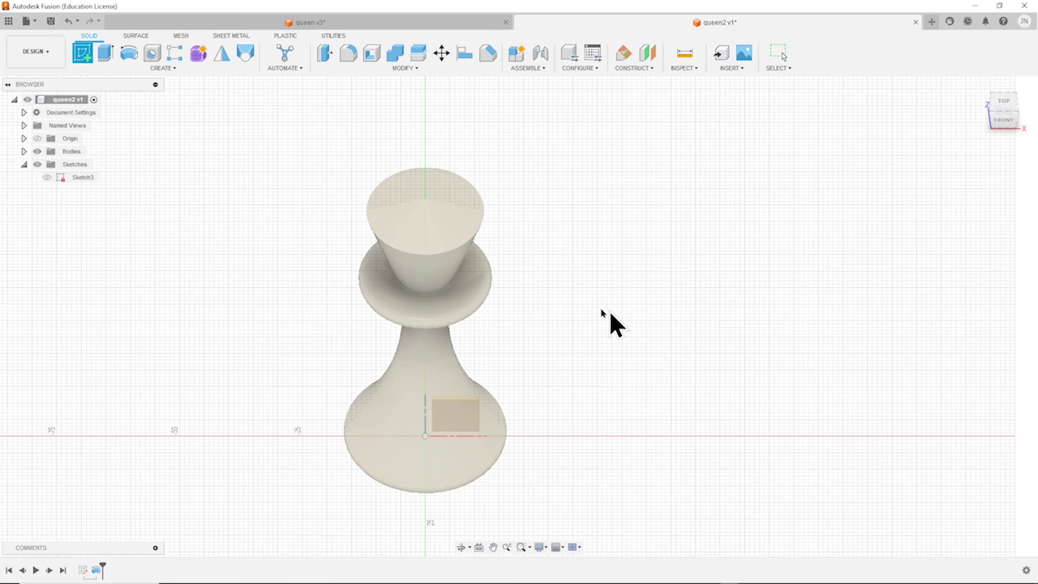
pyautogui.click(471, 285)
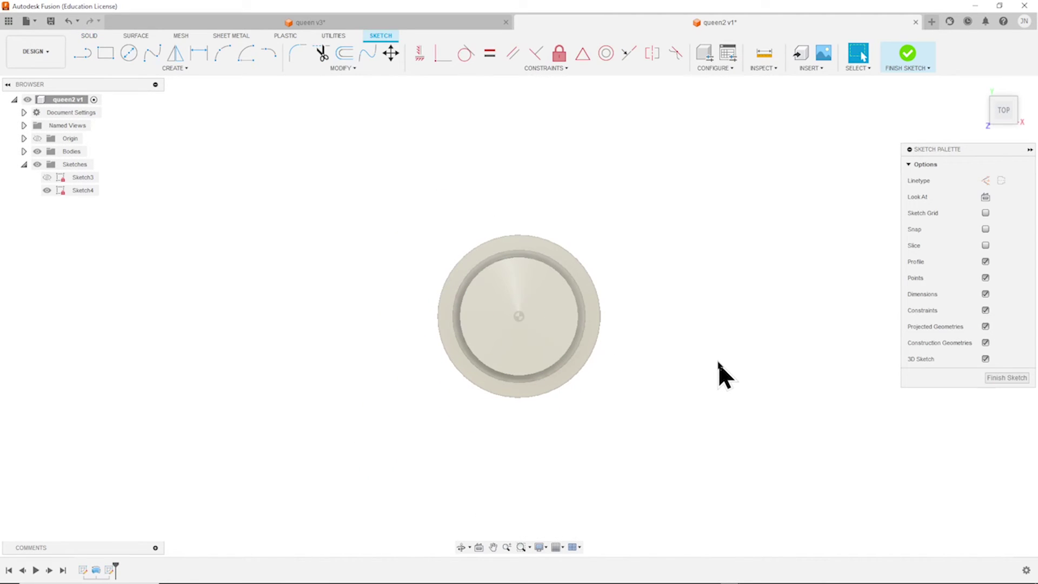
# - Draw a small circle on the crown rim and dimension it to 4 mm diameter
pyautogui.press('Tab')
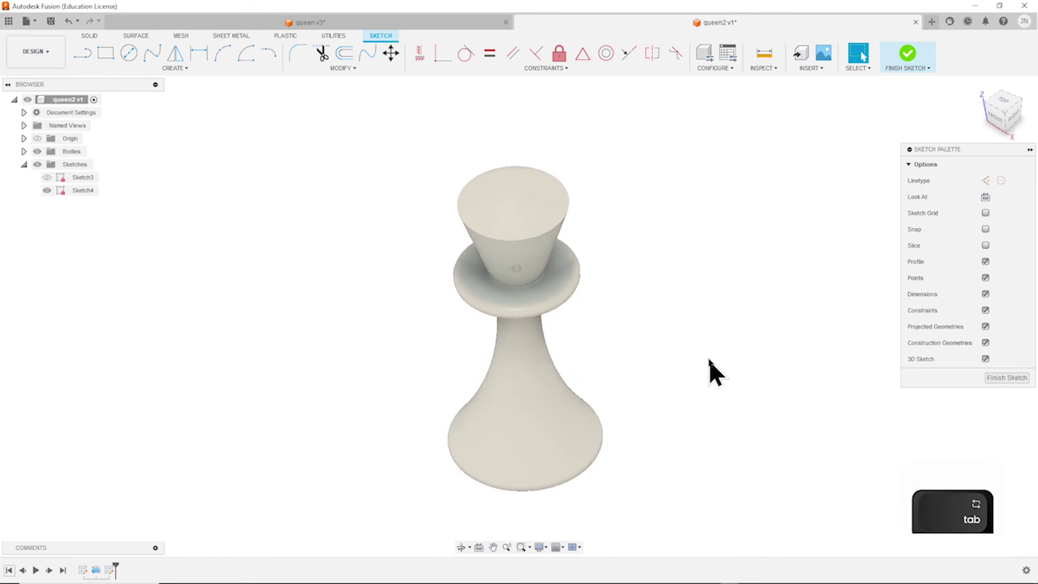
pyautogui.scroll(2, 693, 329)
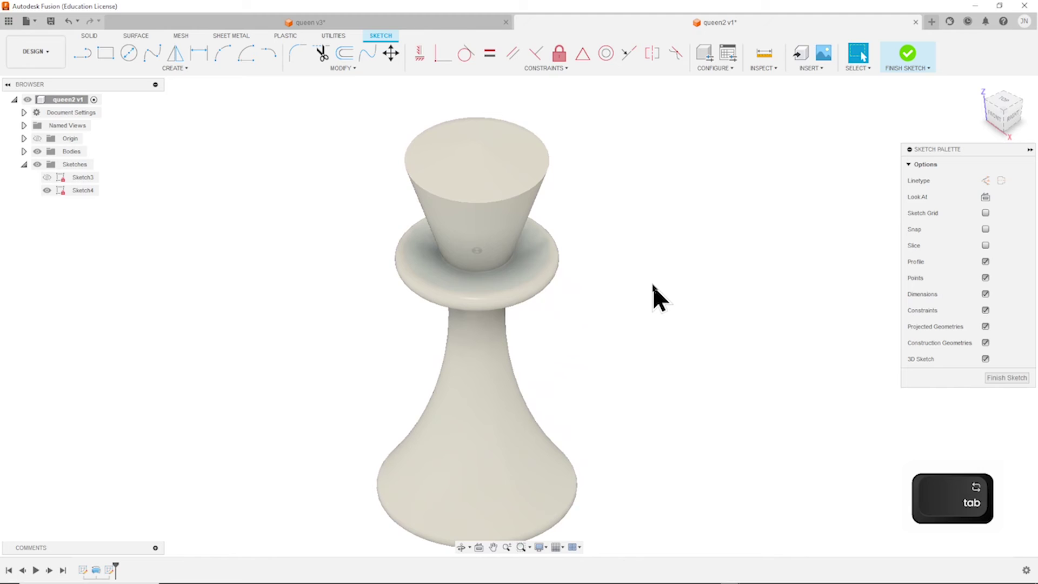
pyautogui.press('s')
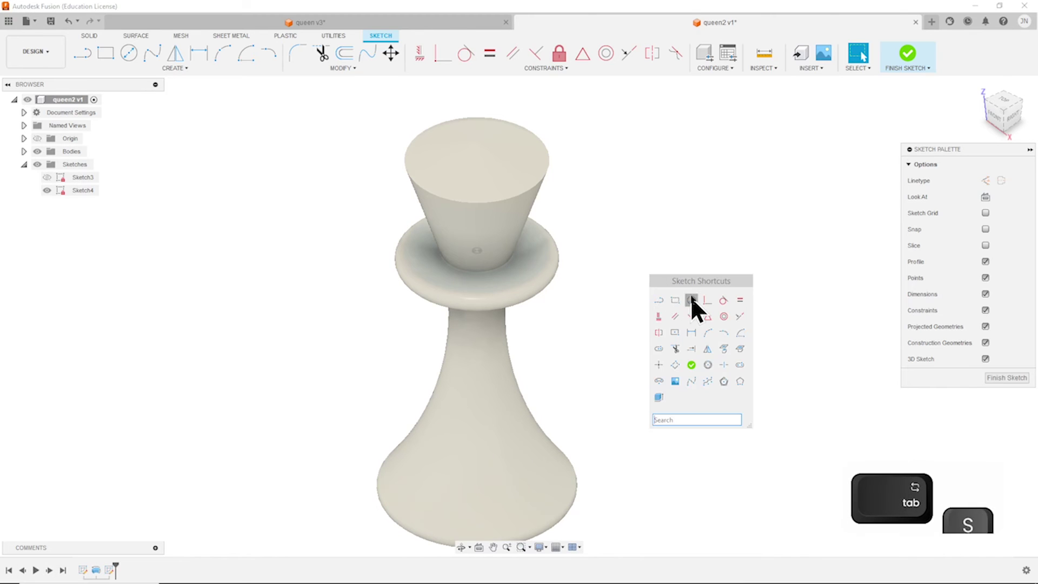
pyautogui.click(691, 300)
pyautogui.click(560, 262)
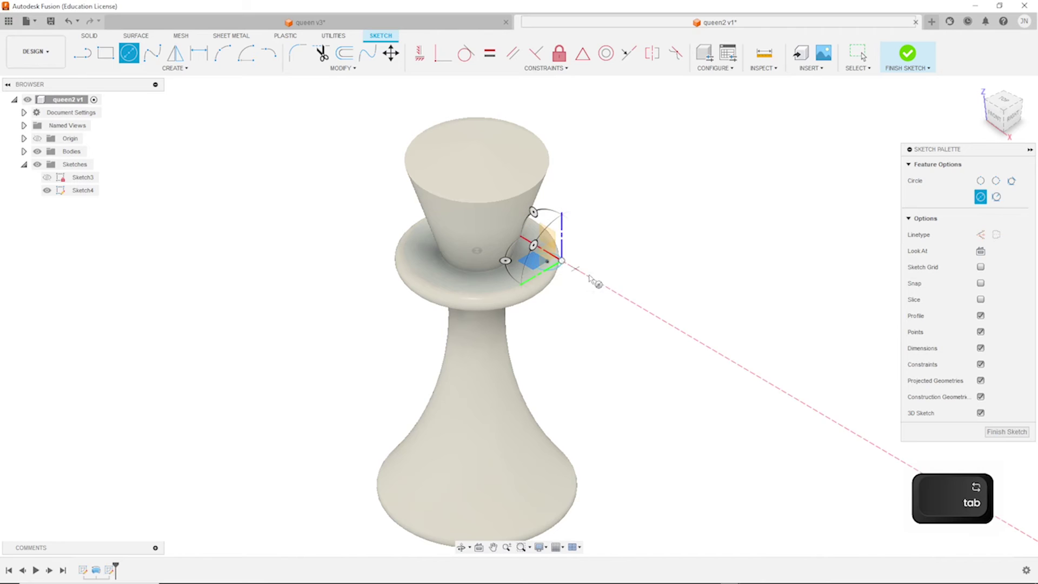
pyautogui.press('Escape')
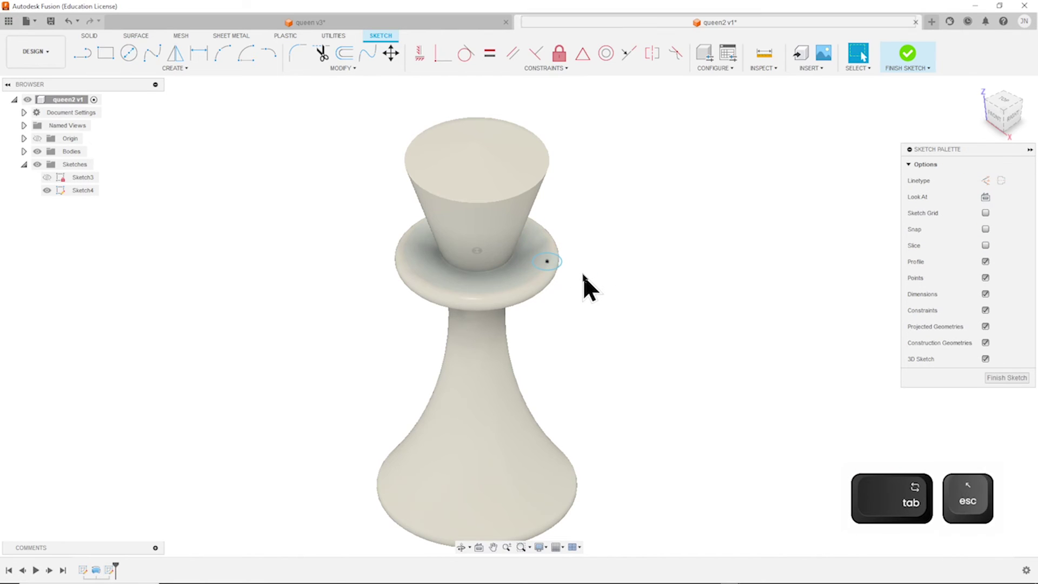
pyautogui.press('d')
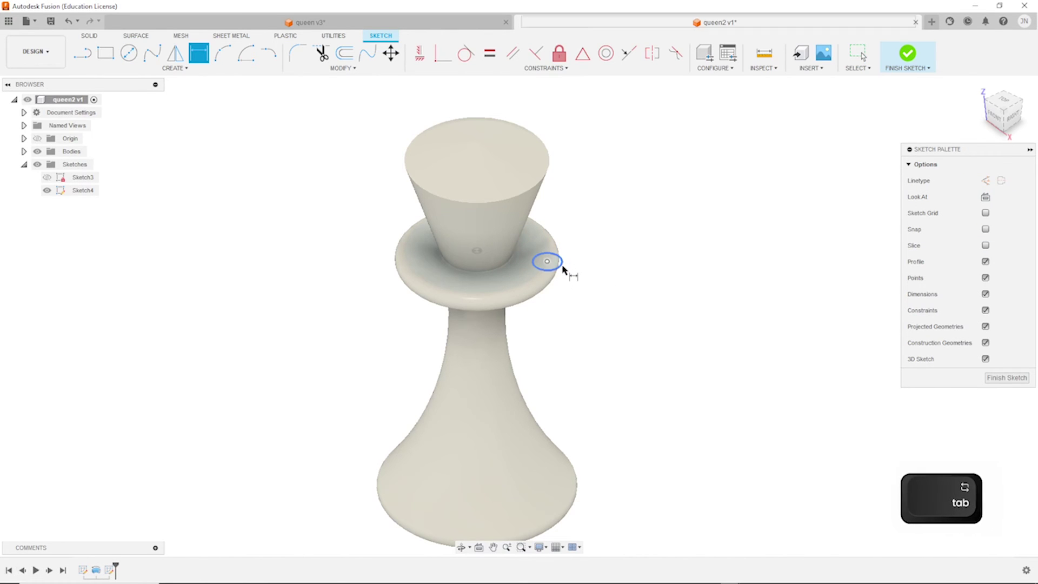
pyautogui.click(556, 258)
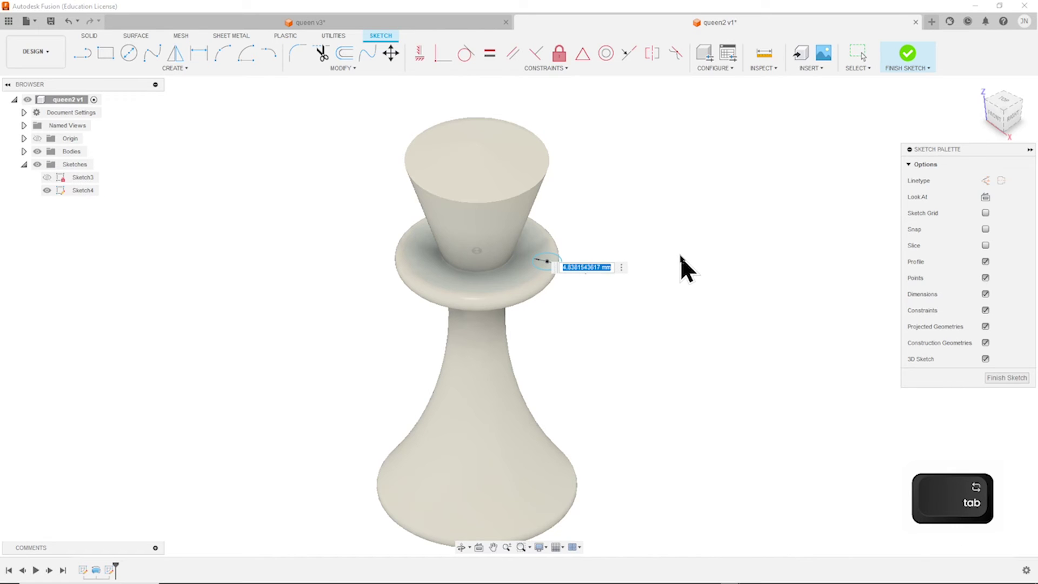
pyautogui.write('4')
pyautogui.press('Return')
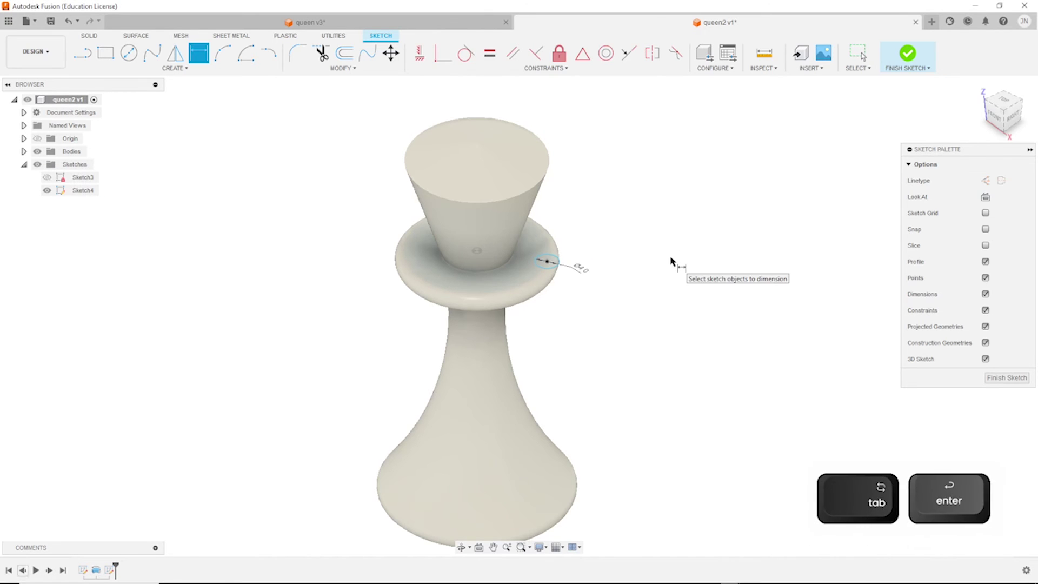
pyautogui.press('Escape')
# - Move the notch circle's centre close to the disc's outer edge and finish the sketch
pyautogui.press('Tab')
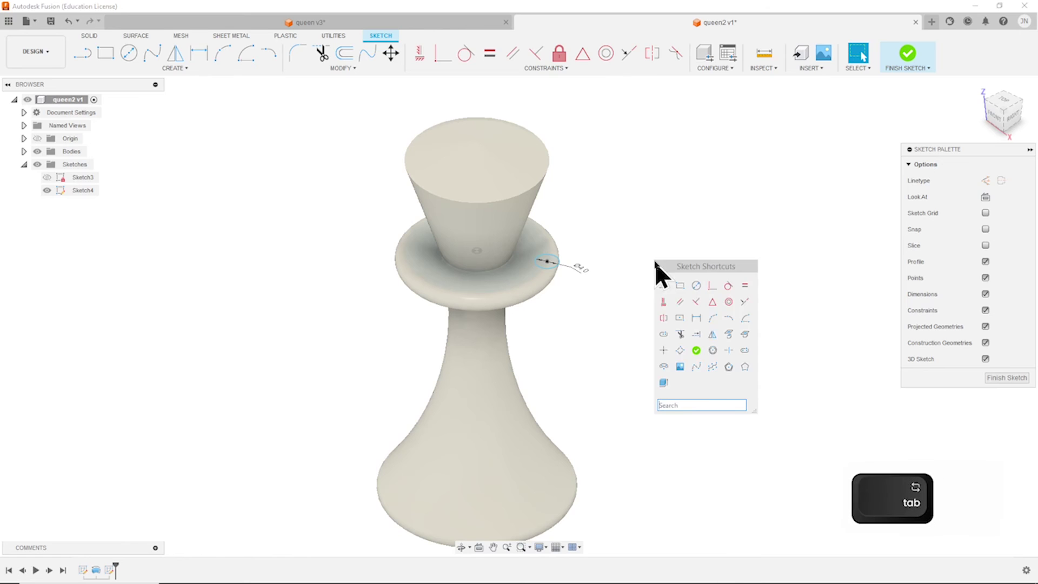
pyautogui.press('s')
pyautogui.click(663, 302)
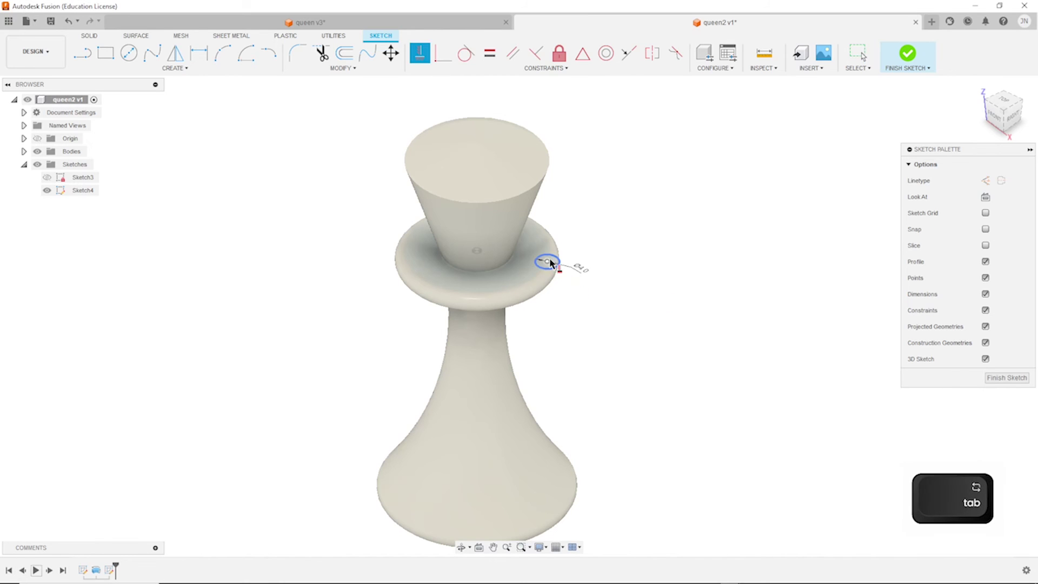
pyautogui.click(549, 262)
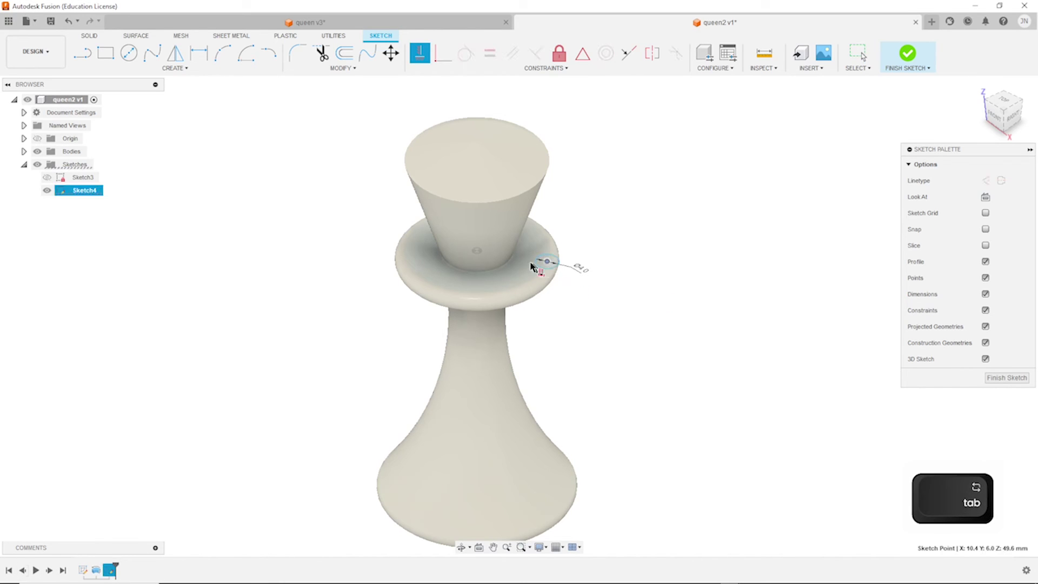
pyautogui.click(478, 255)
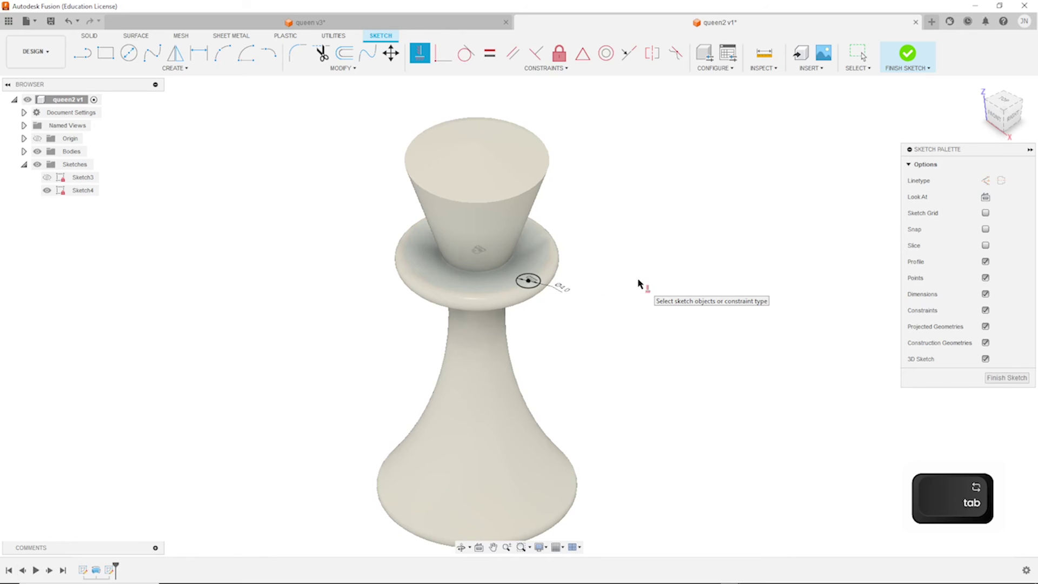
pyautogui.click(1007, 376)
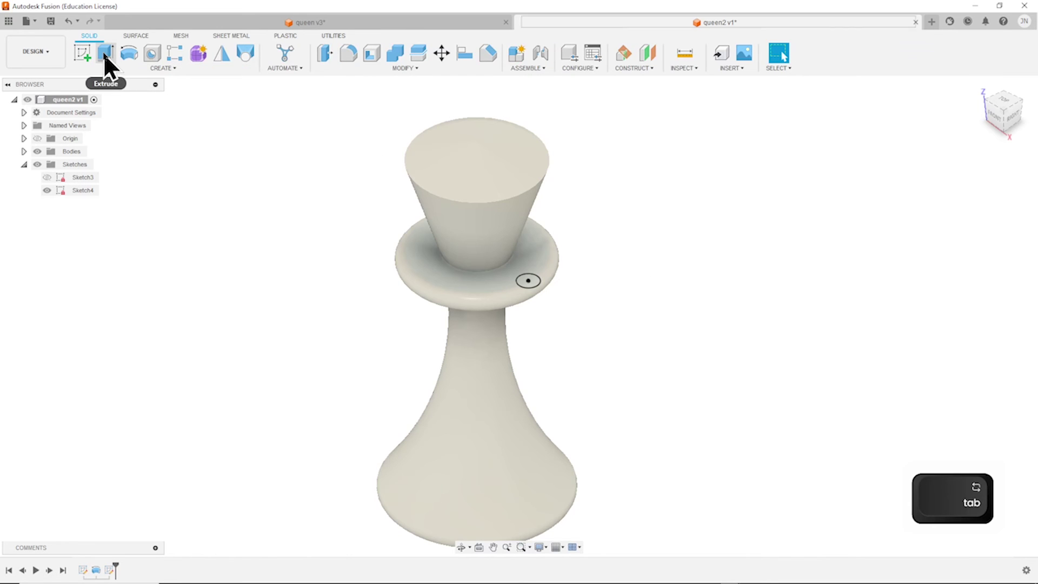
# - Extrude both halves of the notch circle as a Cut with All extent
pyautogui.click(103, 53)
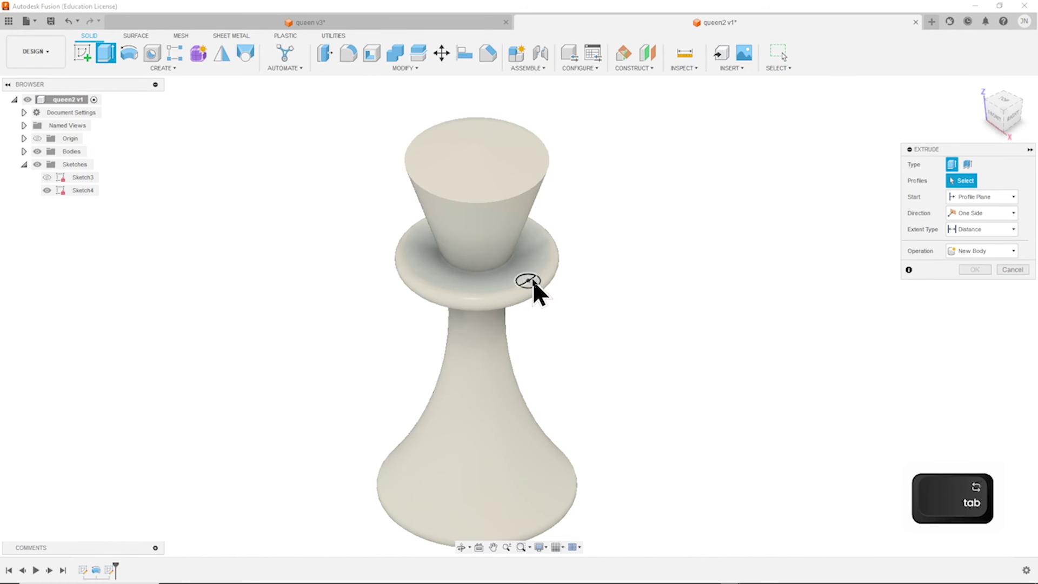
pyautogui.scroll(2, 566, 292)
pyautogui.scroll(3, 527, 280)
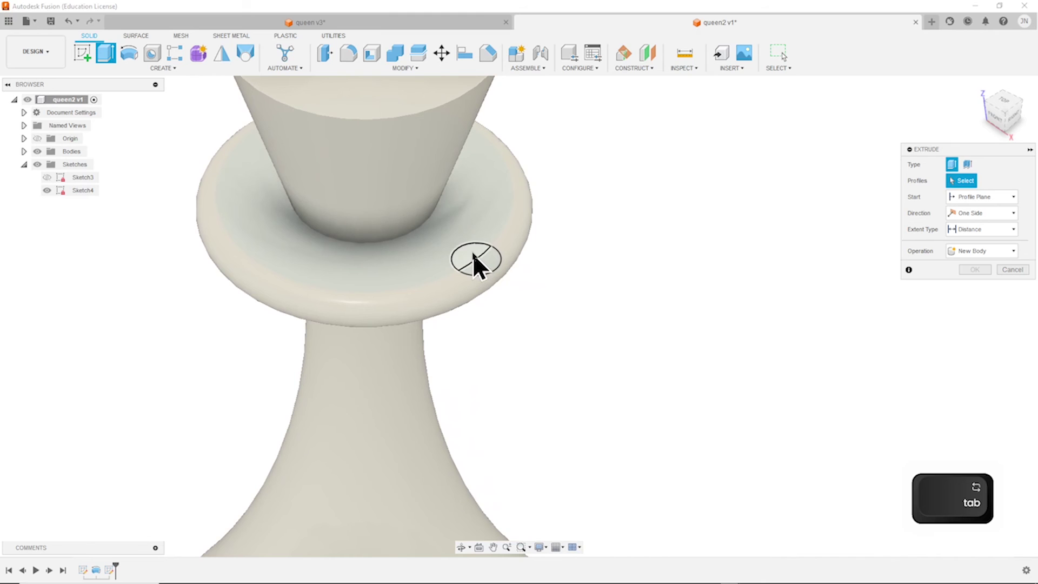
pyautogui.click(474, 253)
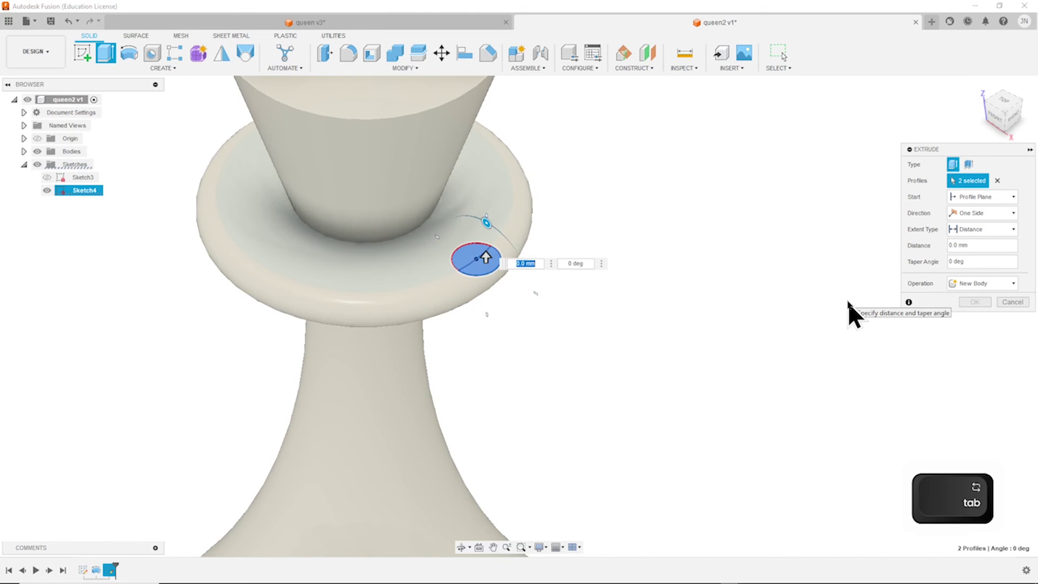
pyautogui.keyDown('shift'); pyautogui.moveTo(475, 278); pyautogui.dragTo(474, 257, button='middle'); pyautogui.keyUp('shift')
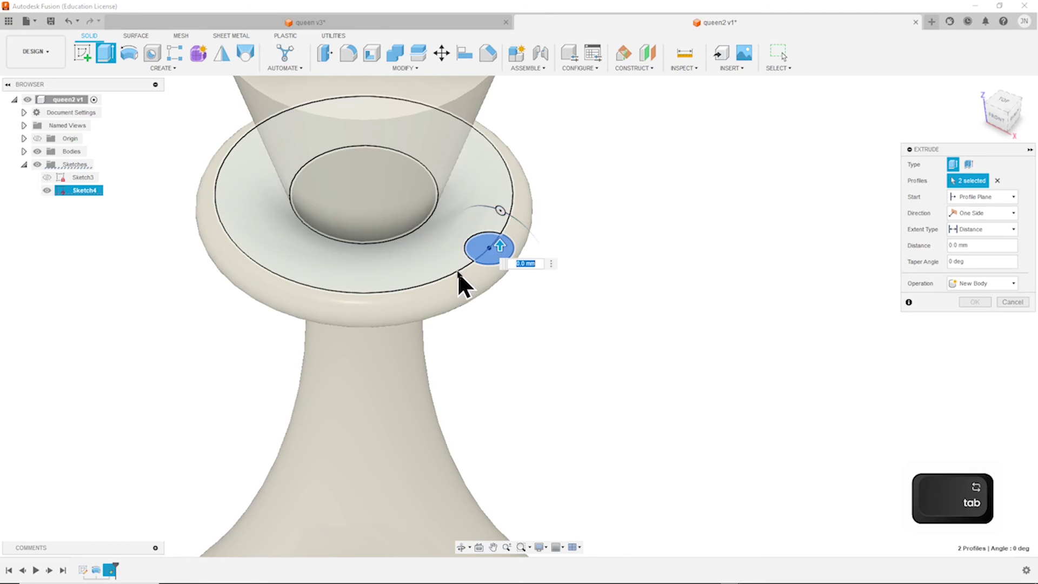
pyautogui.moveTo(522, 296)
pyautogui.keyDown('shift'); pyautogui.mouseDown(button='middle')
pyautogui.moveTo(487, 287)
pyautogui.moveTo(464, 243)
pyautogui.mouseUp(button='middle'); pyautogui.keyUp('shift')
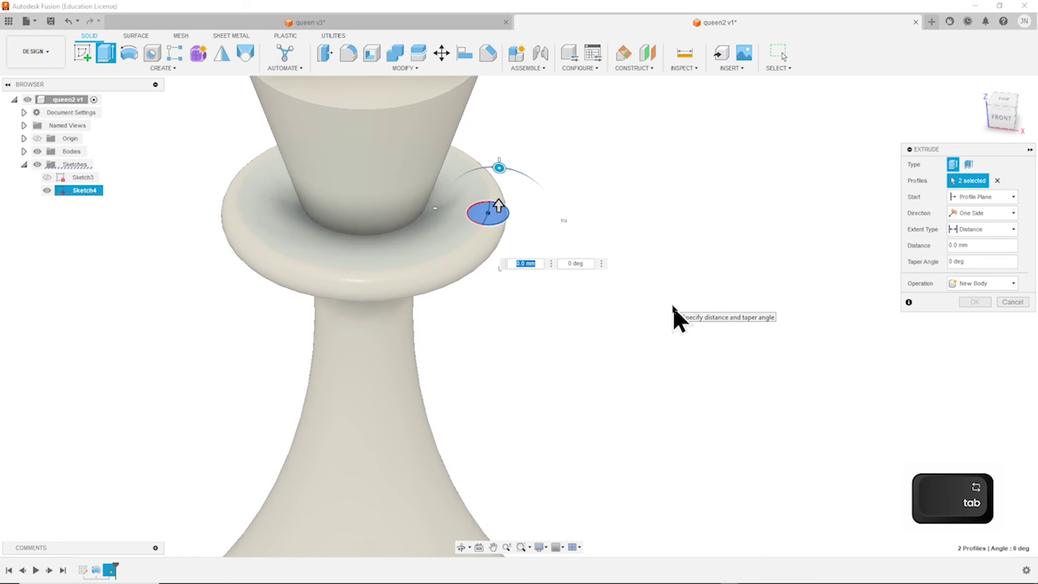
pyautogui.press('Tab')
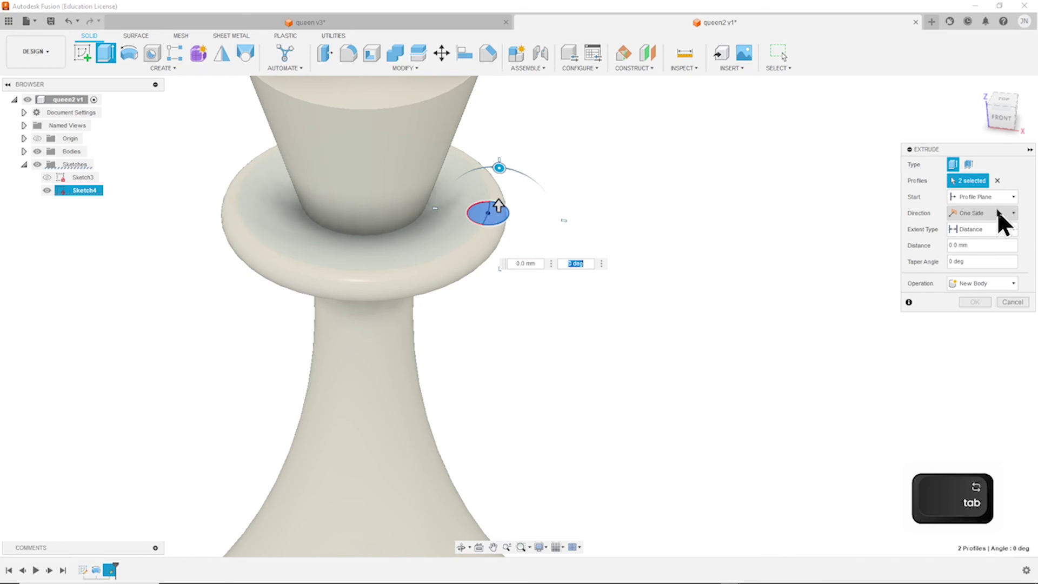
pyautogui.click(1010, 228)
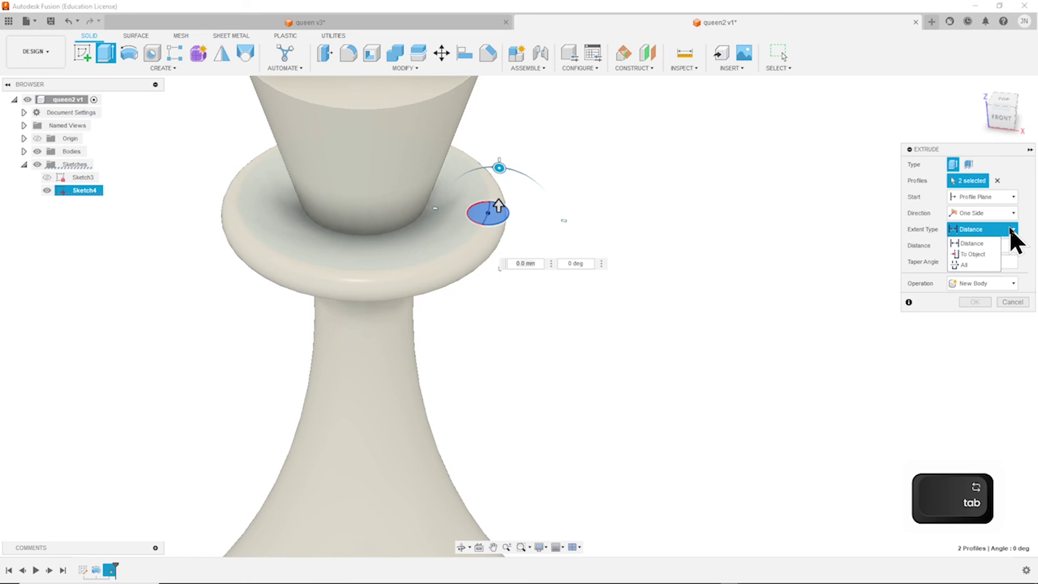
pyautogui.click(965, 264)
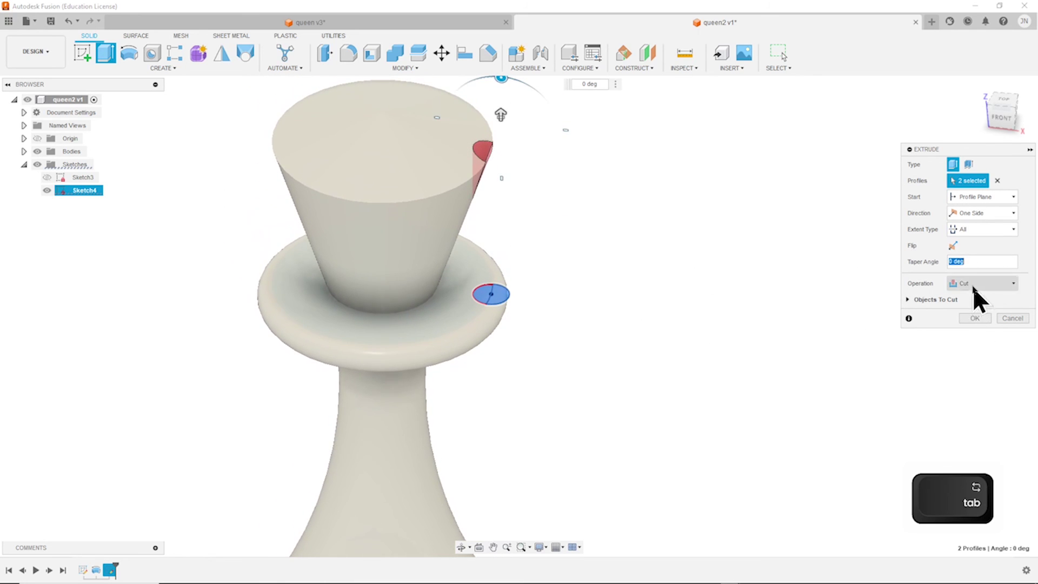
pyautogui.click(975, 318)
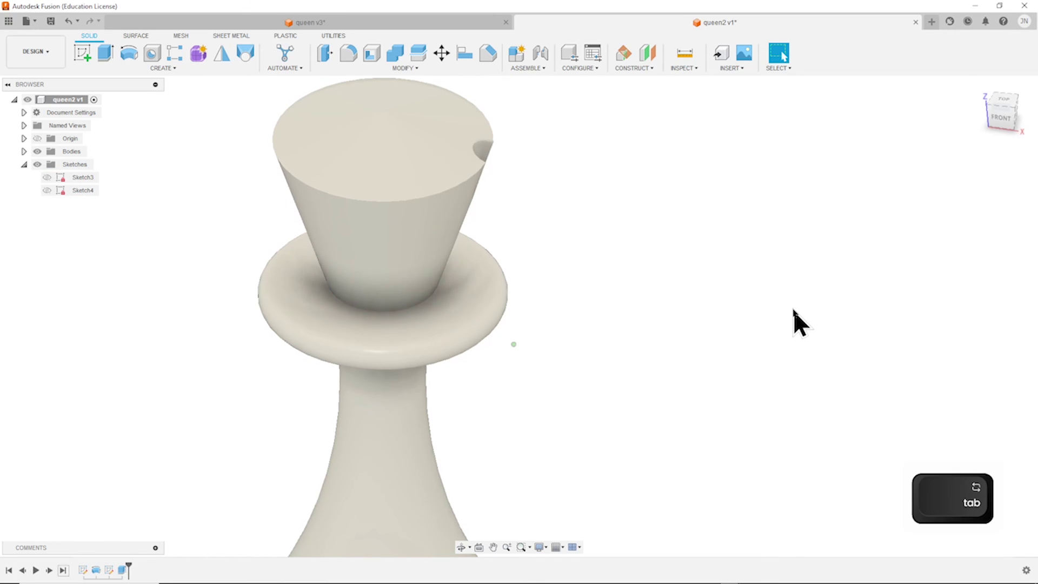
pyautogui.keyDown('shift'); pyautogui.moveTo(512, 343); pyautogui.dragTo(500, 389, button='middle'); pyautogui.keyUp('shift')
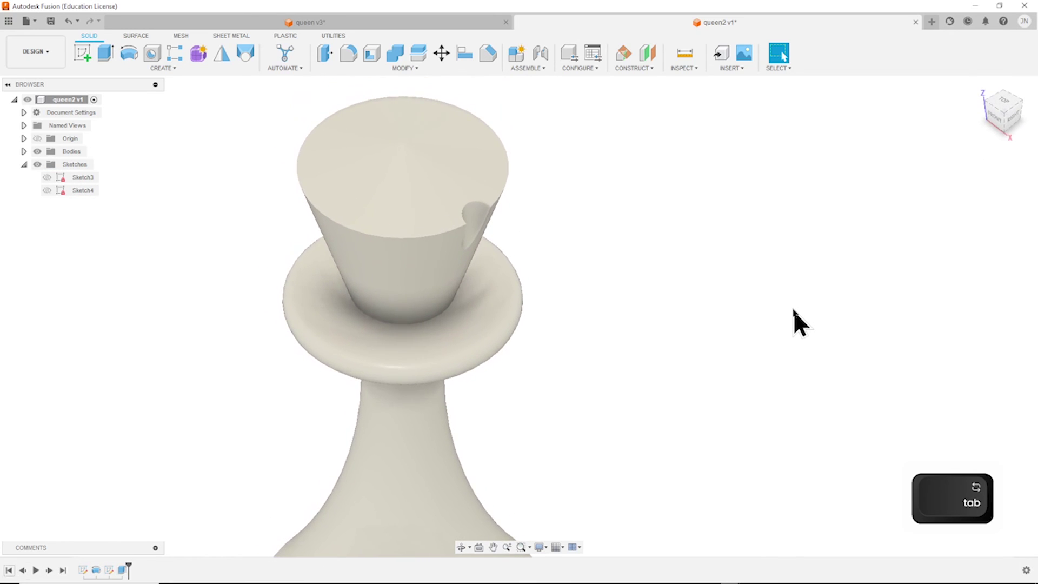
# - Circular-pattern the notch cut feature around the Z axis with quantity 8
pyautogui.click(174, 53)
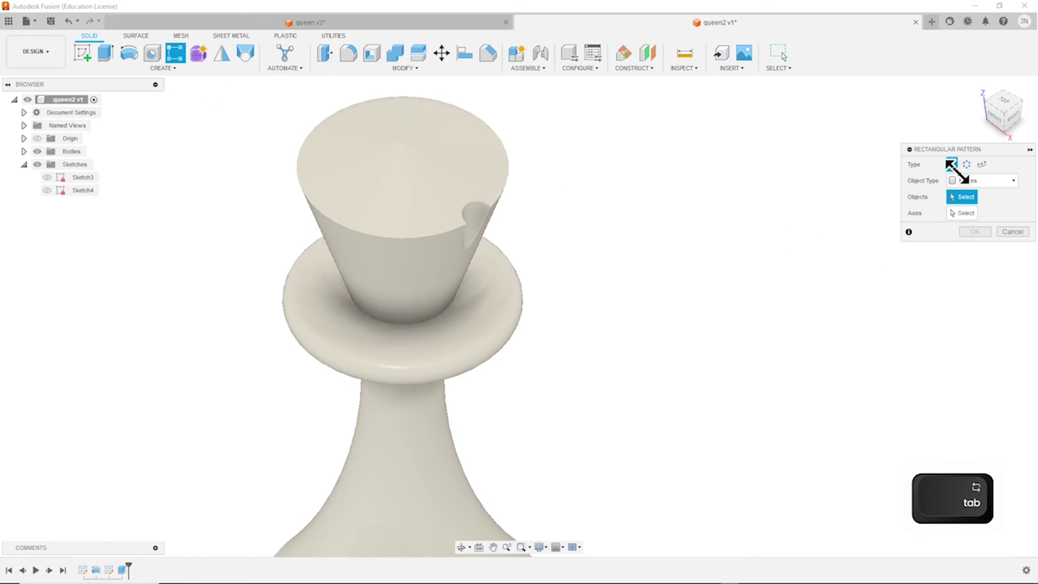
pyautogui.click(966, 164)
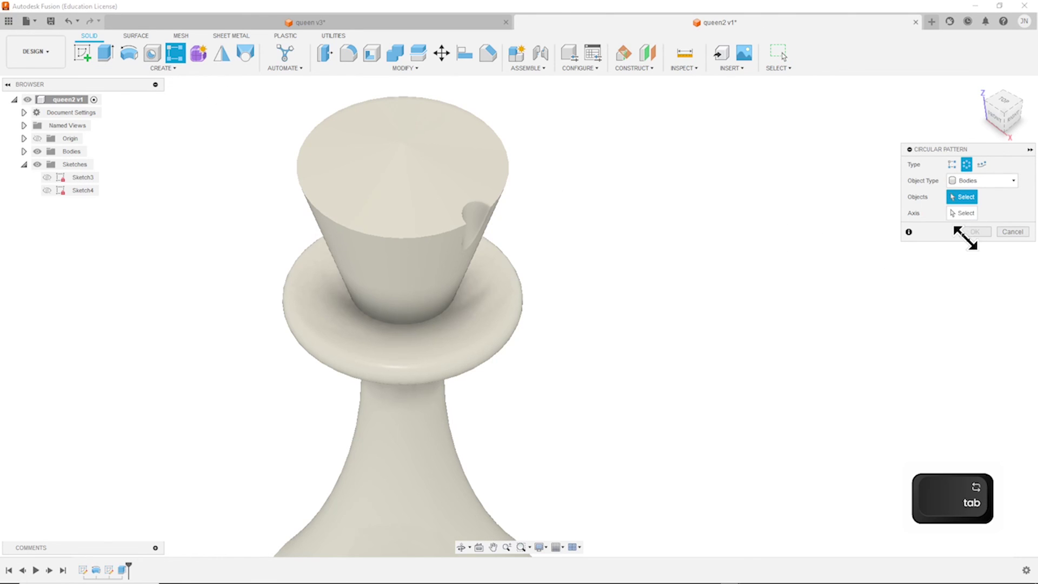
pyautogui.click(1013, 183)
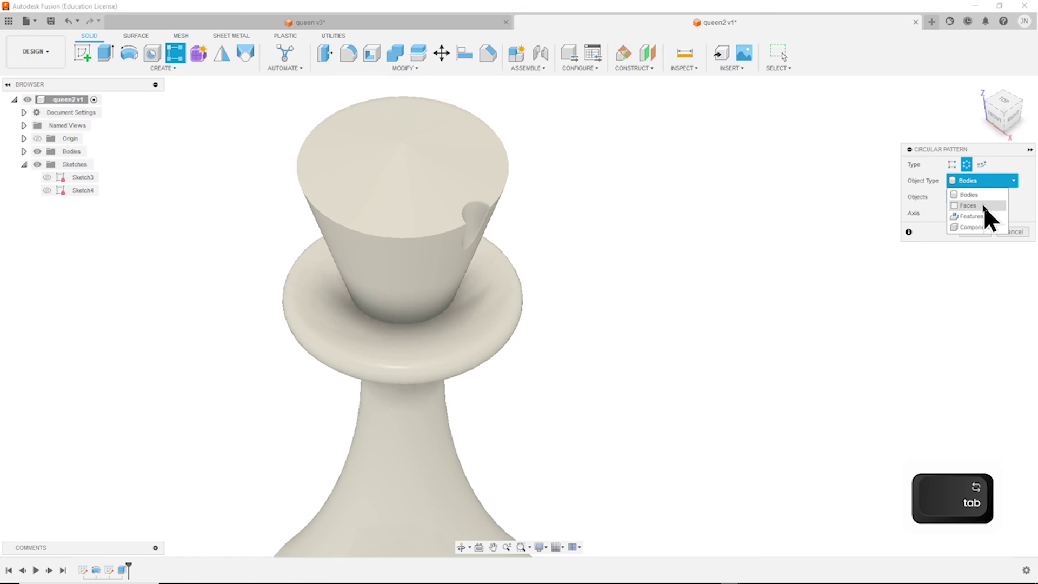
pyautogui.click(976, 216)
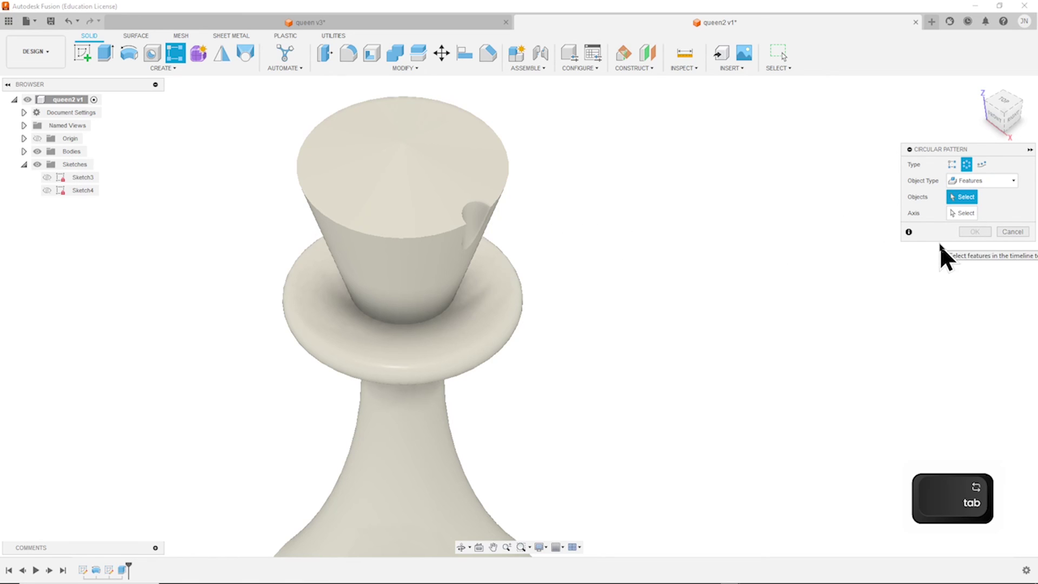
pyautogui.click(482, 215)
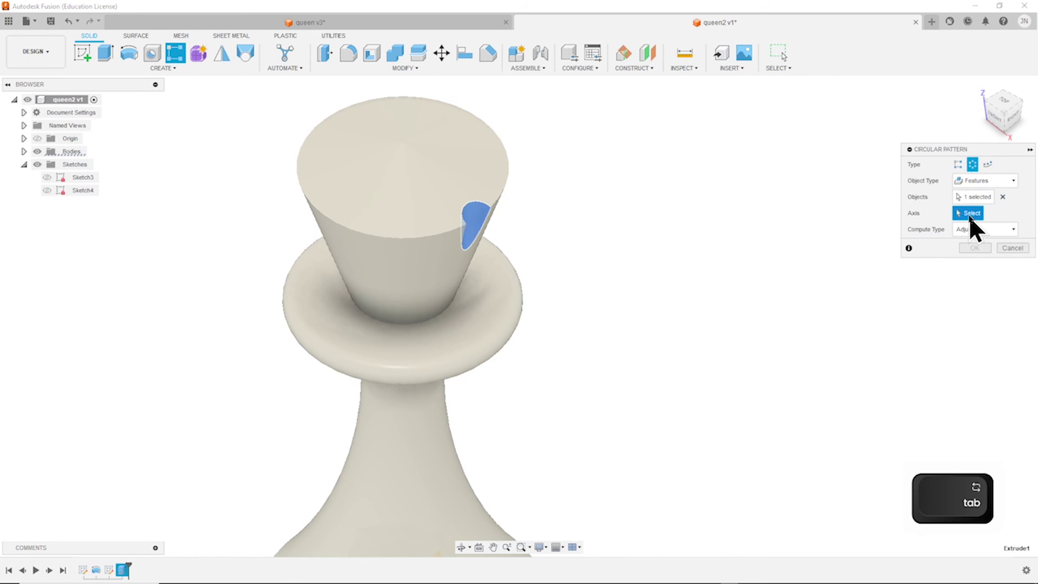
pyautogui.scroll(-2, 340, 259)
pyautogui.scroll(-2, 236, 265)
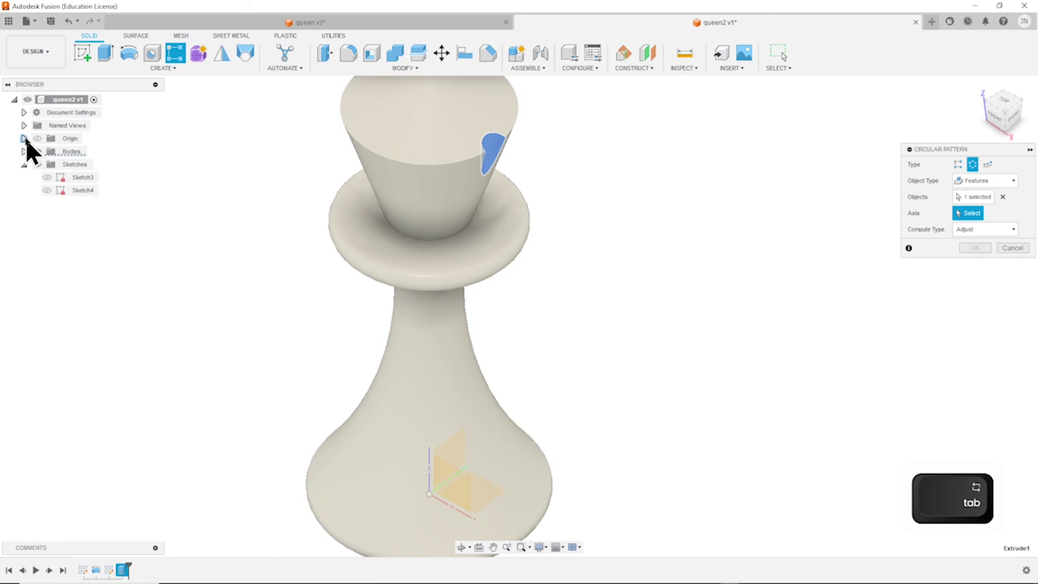
pyautogui.click(24, 138)
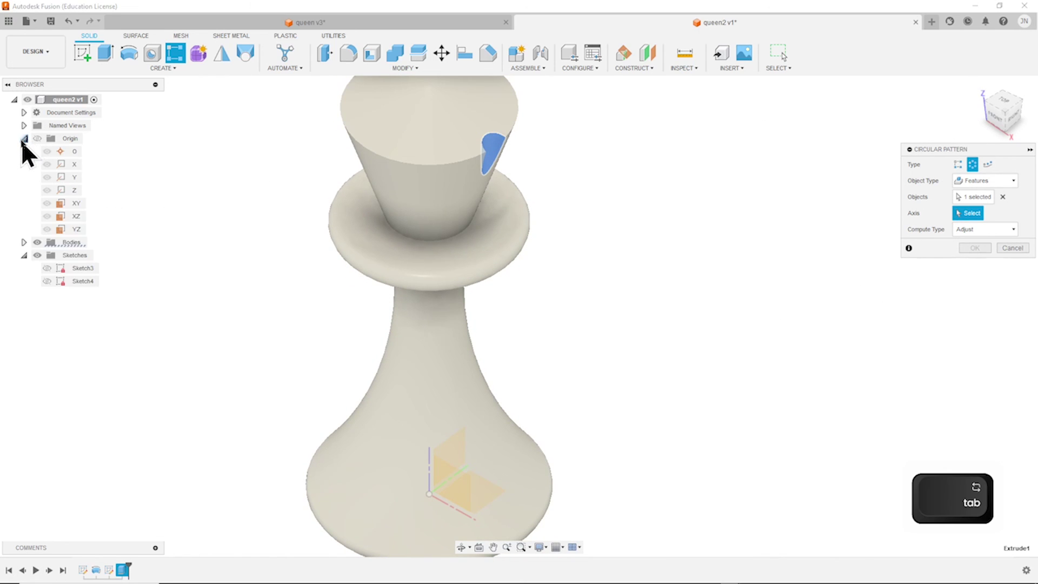
pyautogui.click(71, 189)
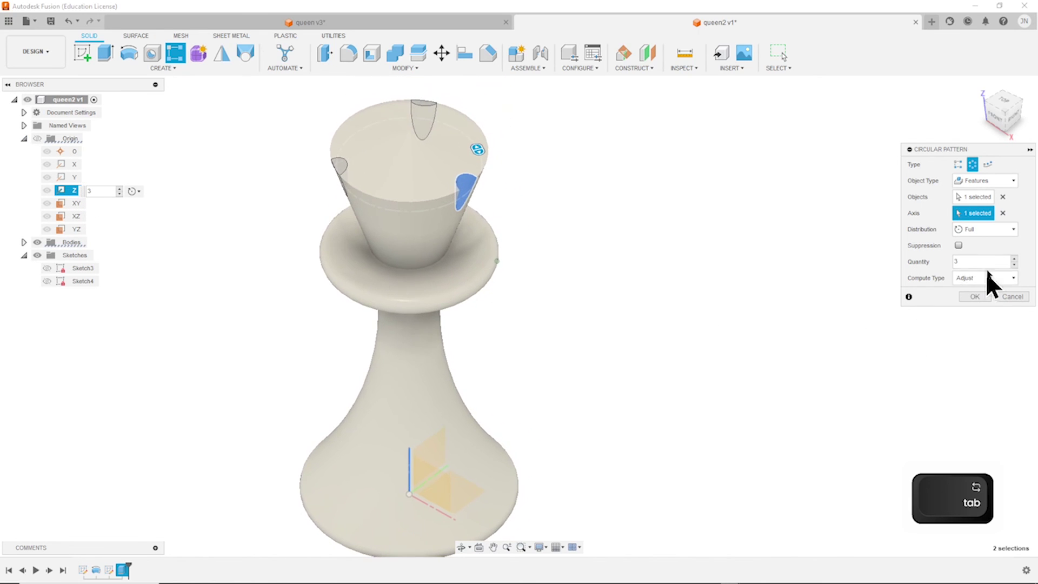
pyautogui.click(953, 261)
pyautogui.write('8')
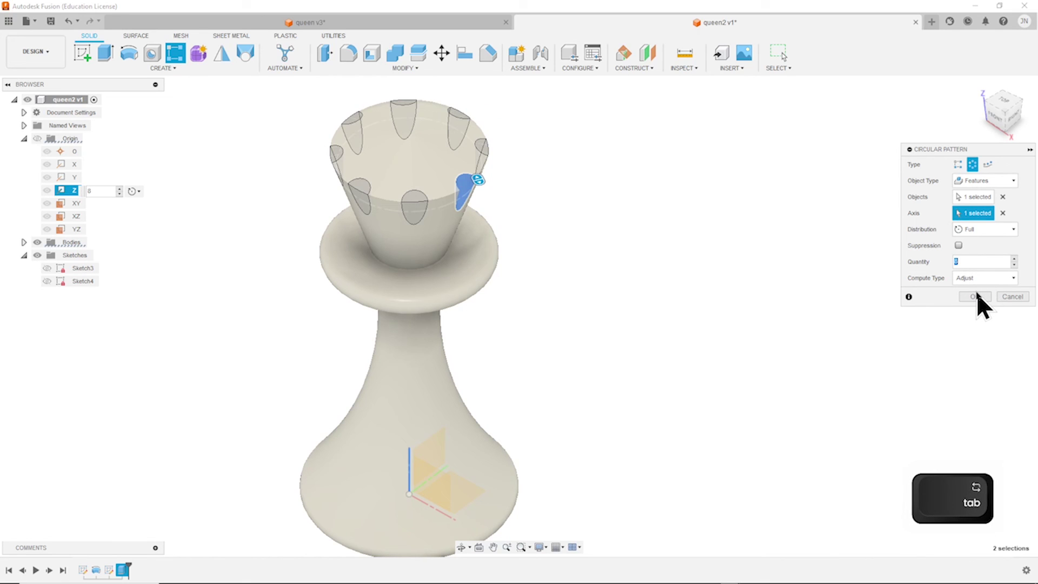
pyautogui.click(974, 296)
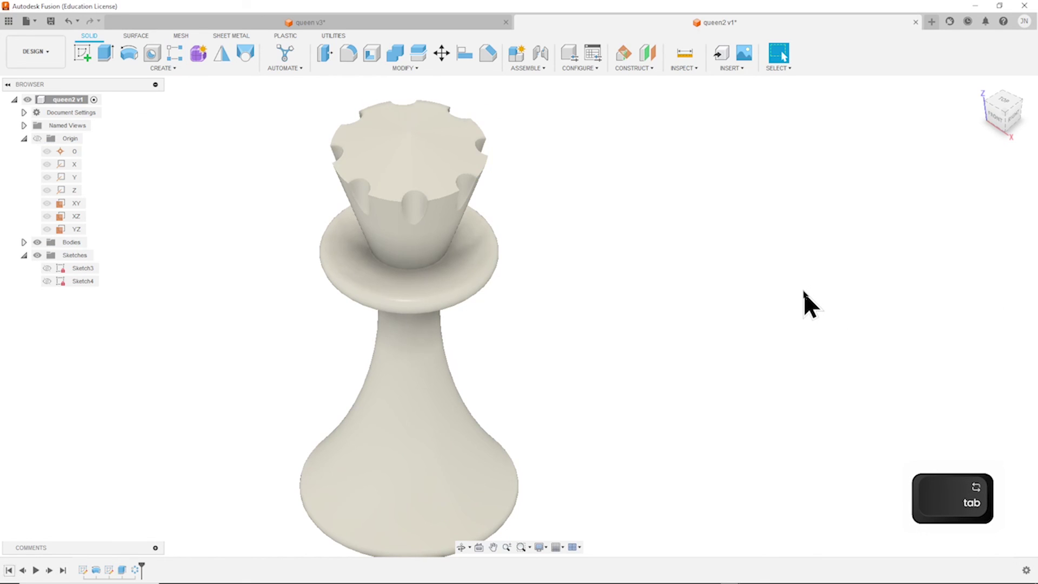